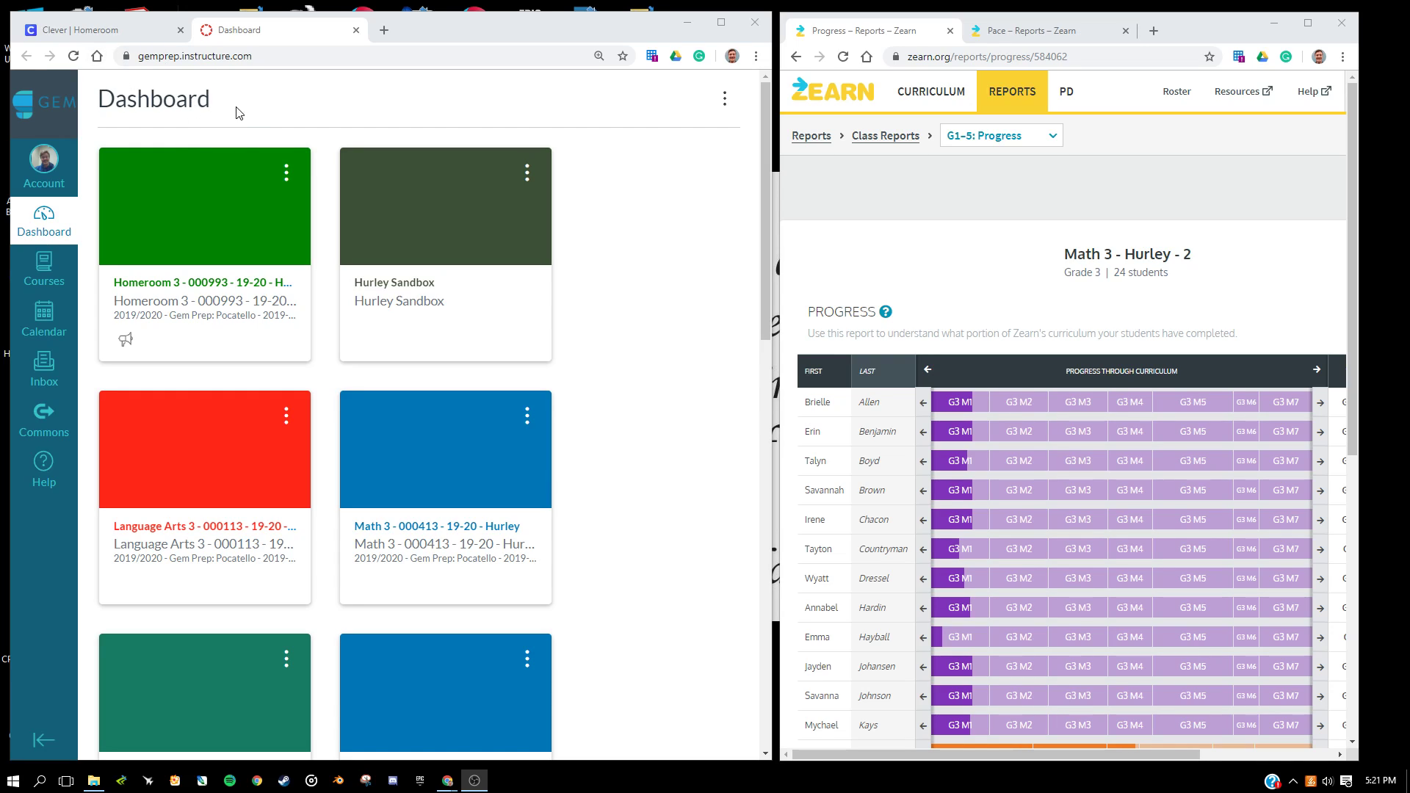
Look over the Zearn class report options and compare the Progress and Pace reports for the Math 3 class.
left_click(1015, 94)
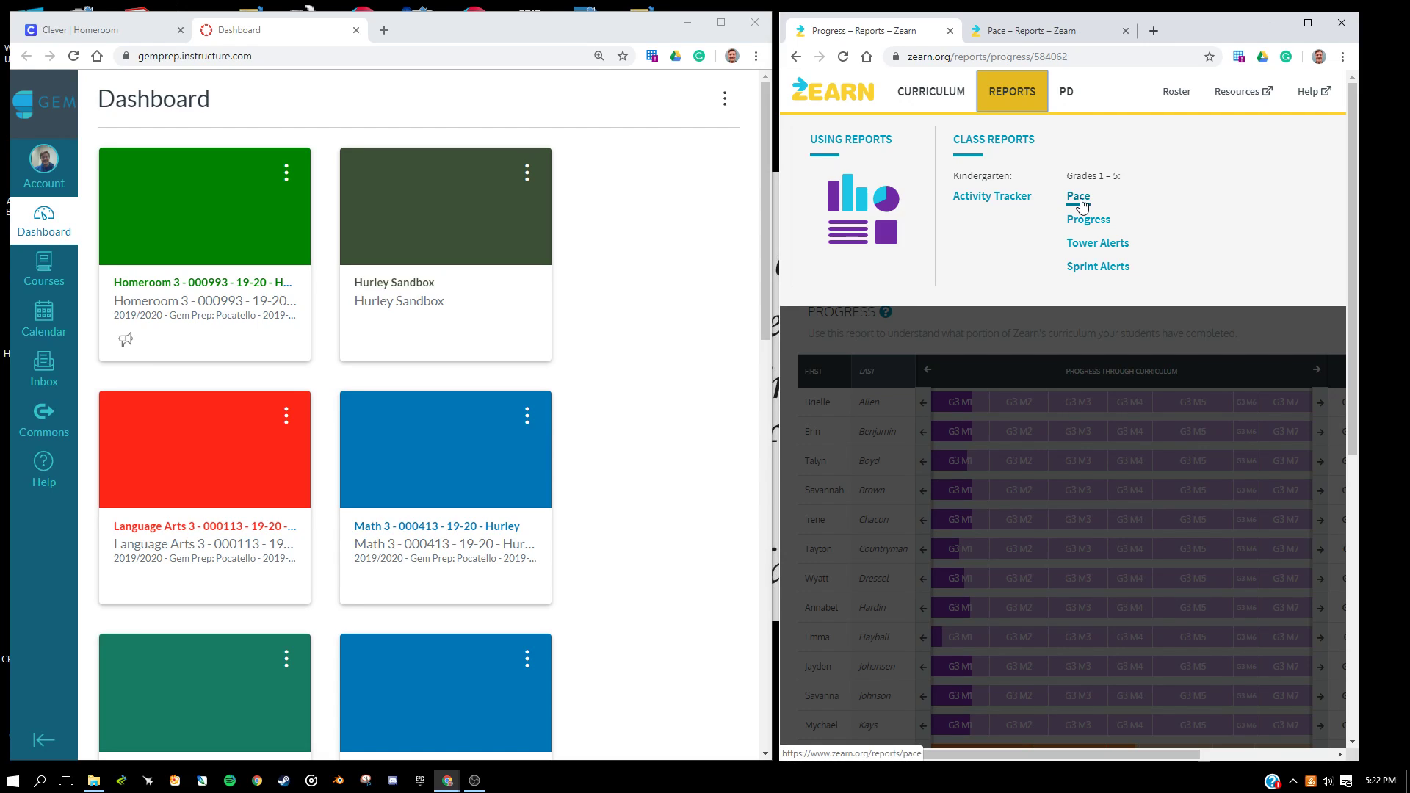
left_click(995, 320)
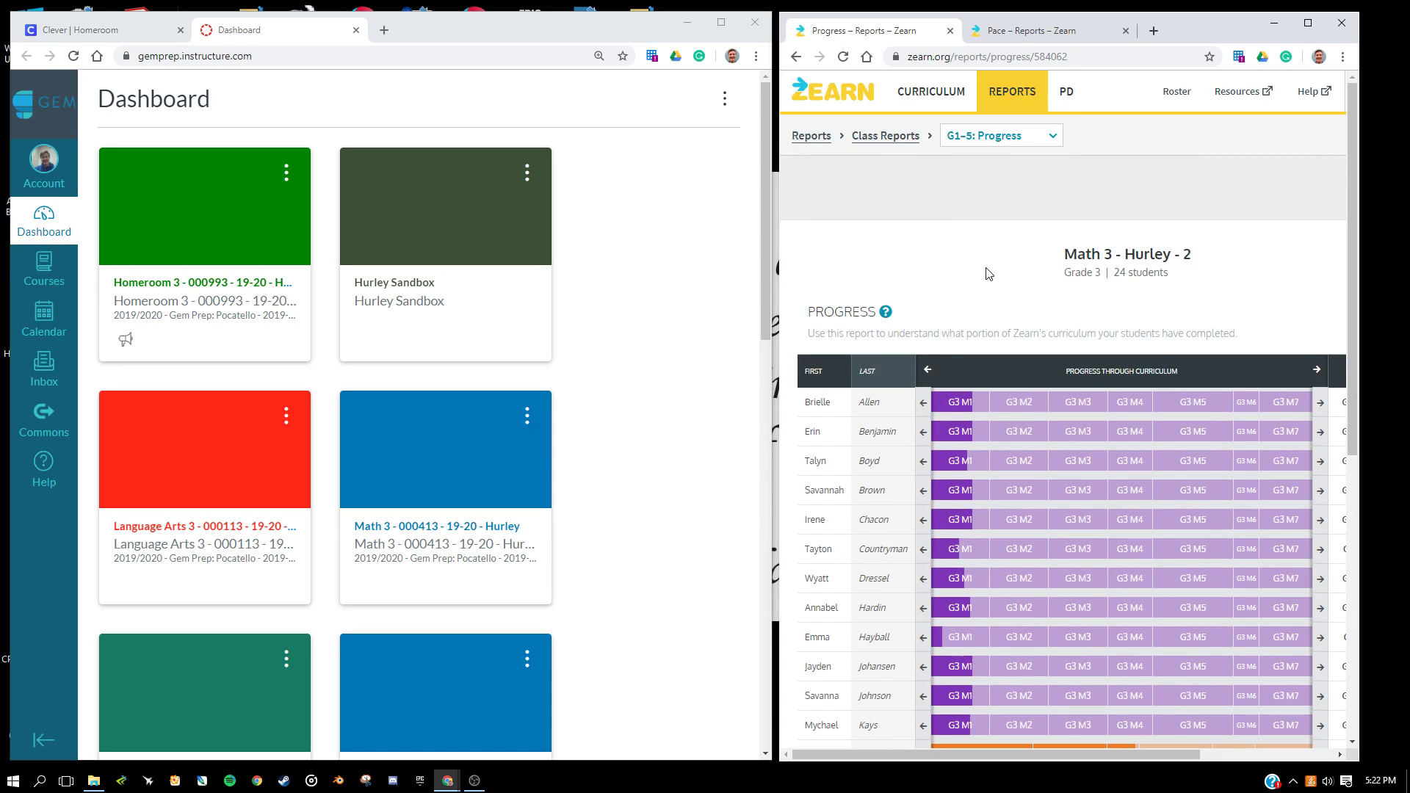
left_click(1021, 35)
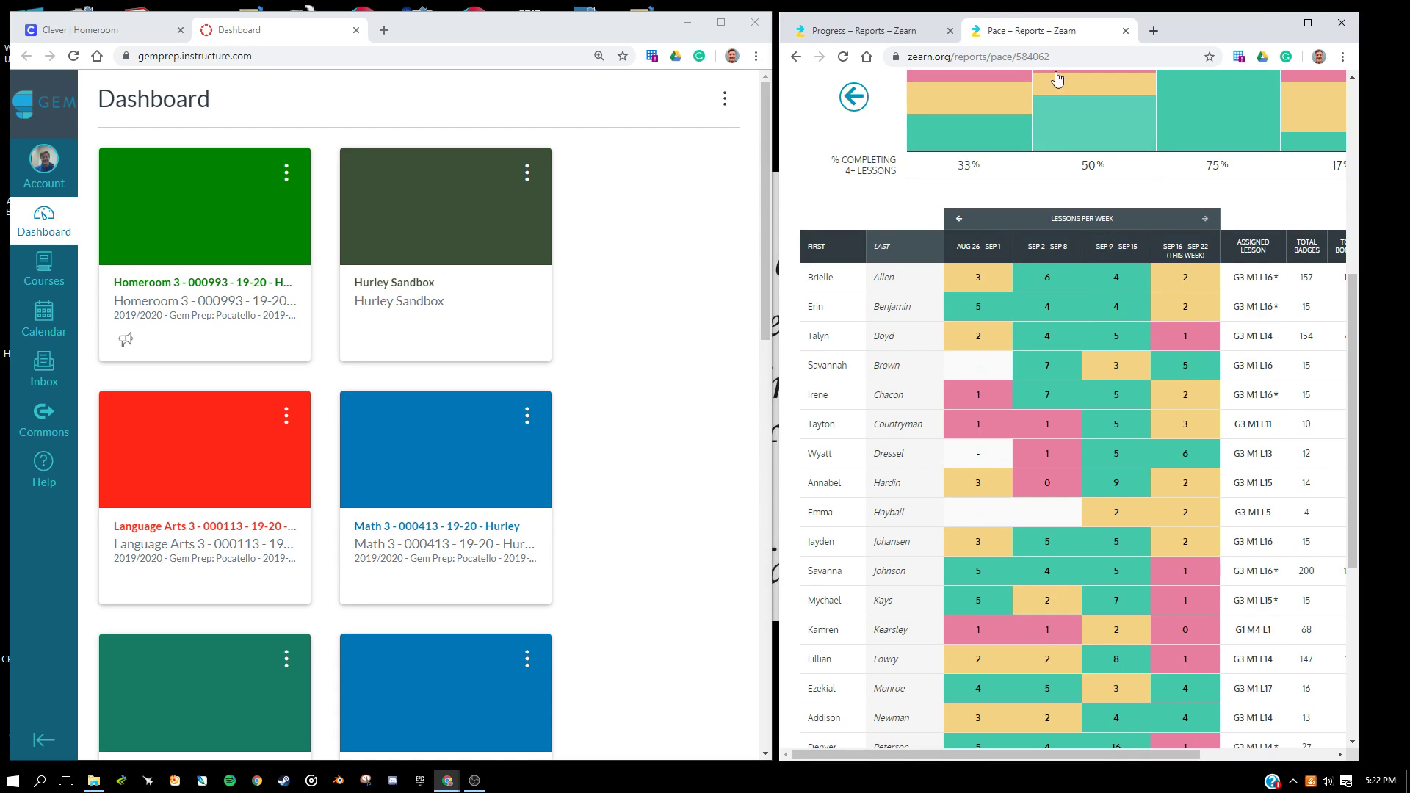
left_click(916, 30)
left_click(1010, 91)
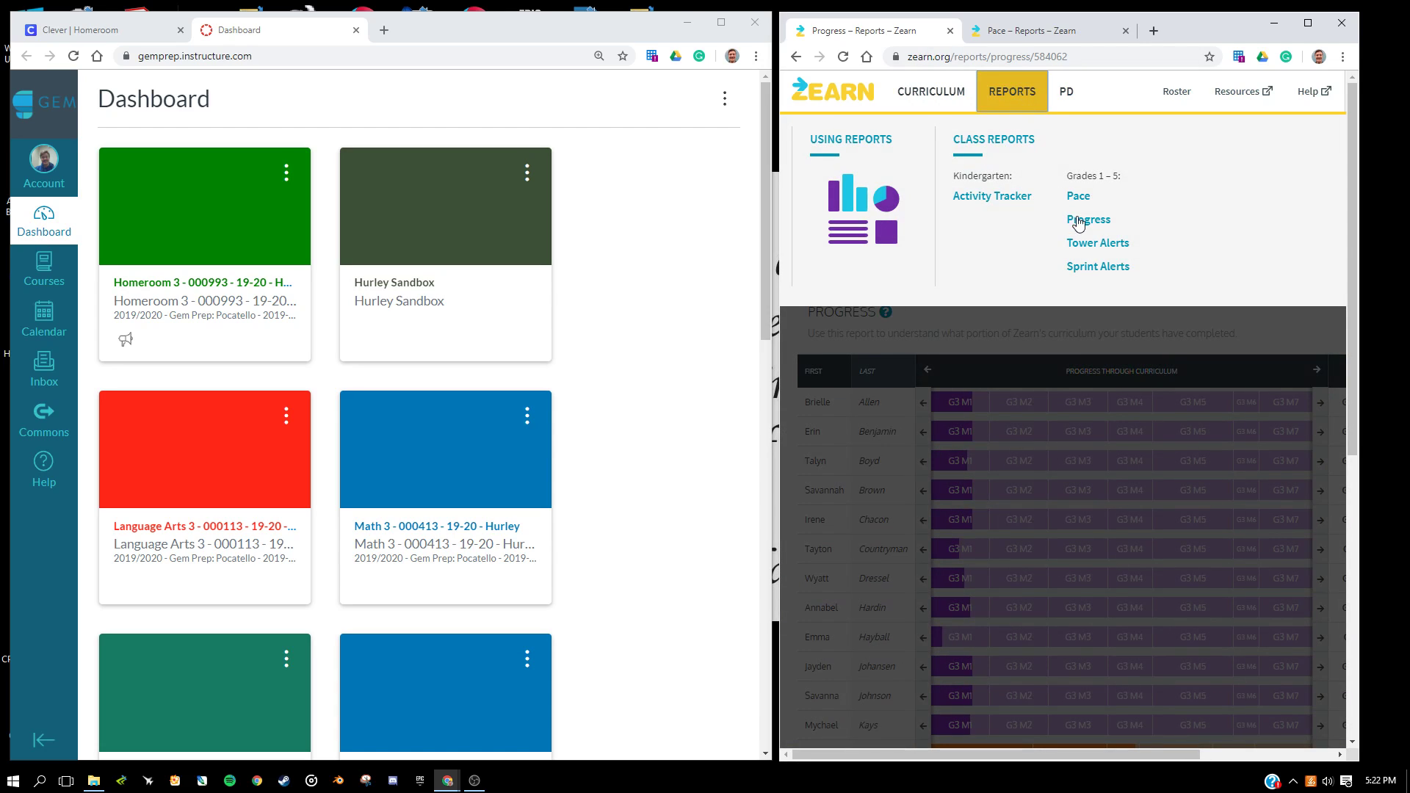
left_click(1026, 319)
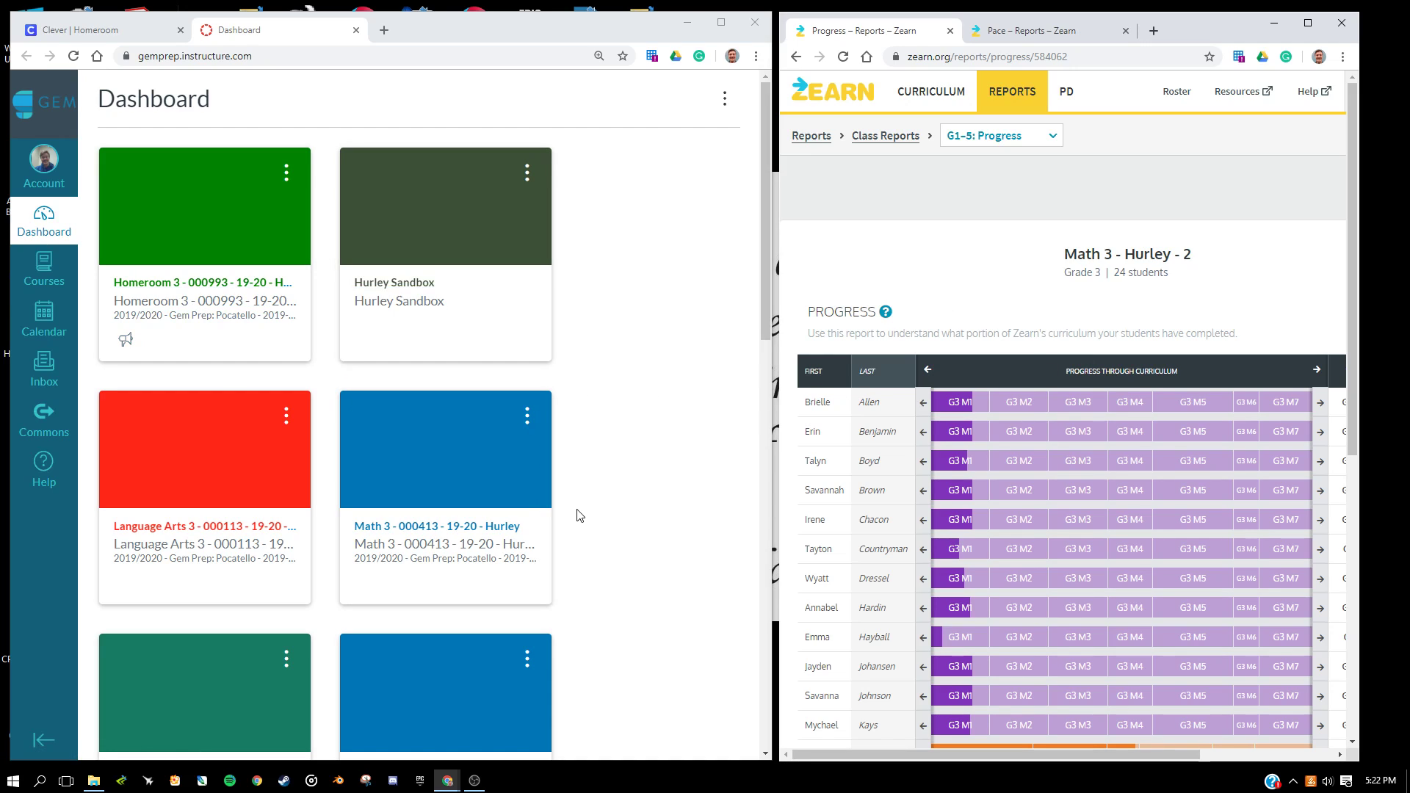
Open the Math 3 course gradebook in Canvas and open the assignment M1 A8: Progress Week 5.
left_click(470, 527)
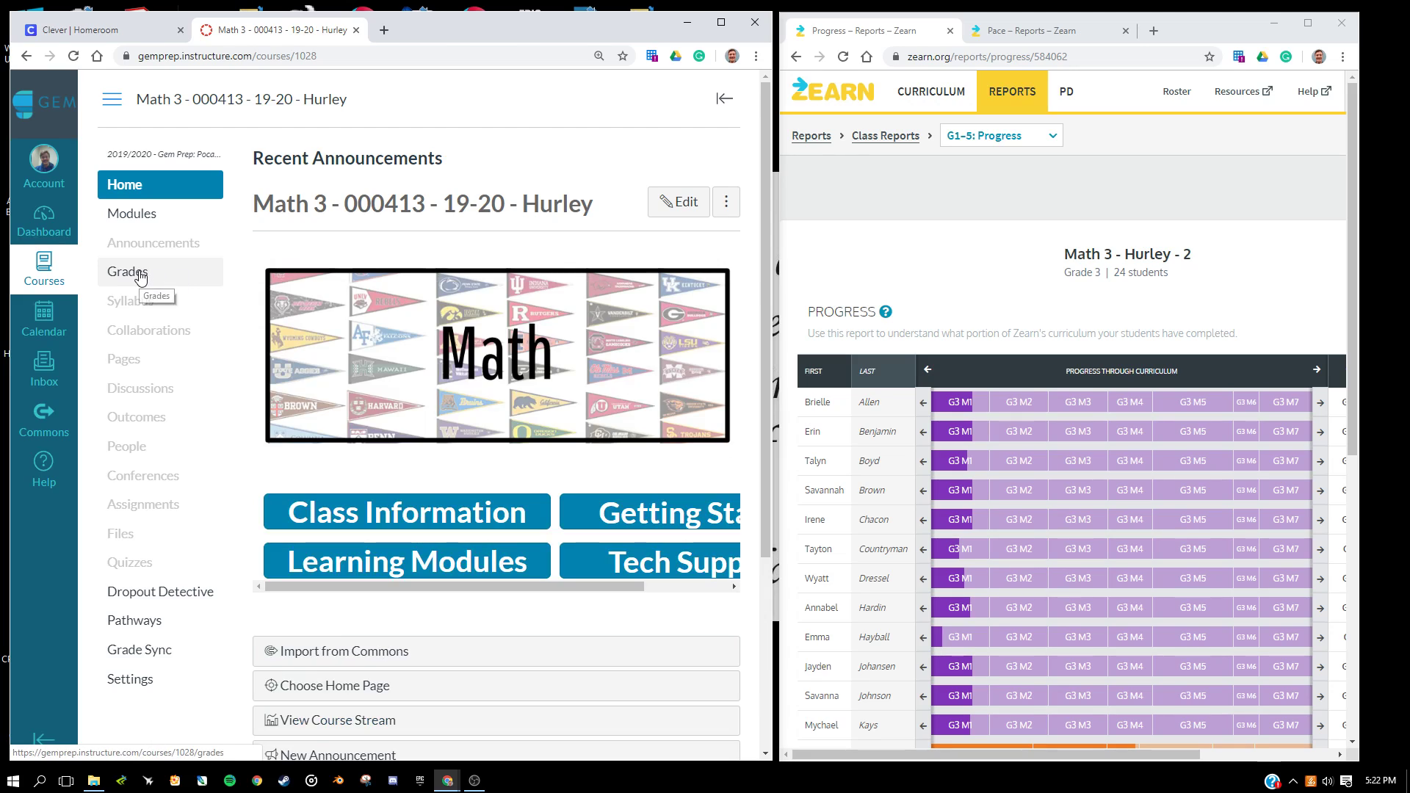
left_click(140, 273)
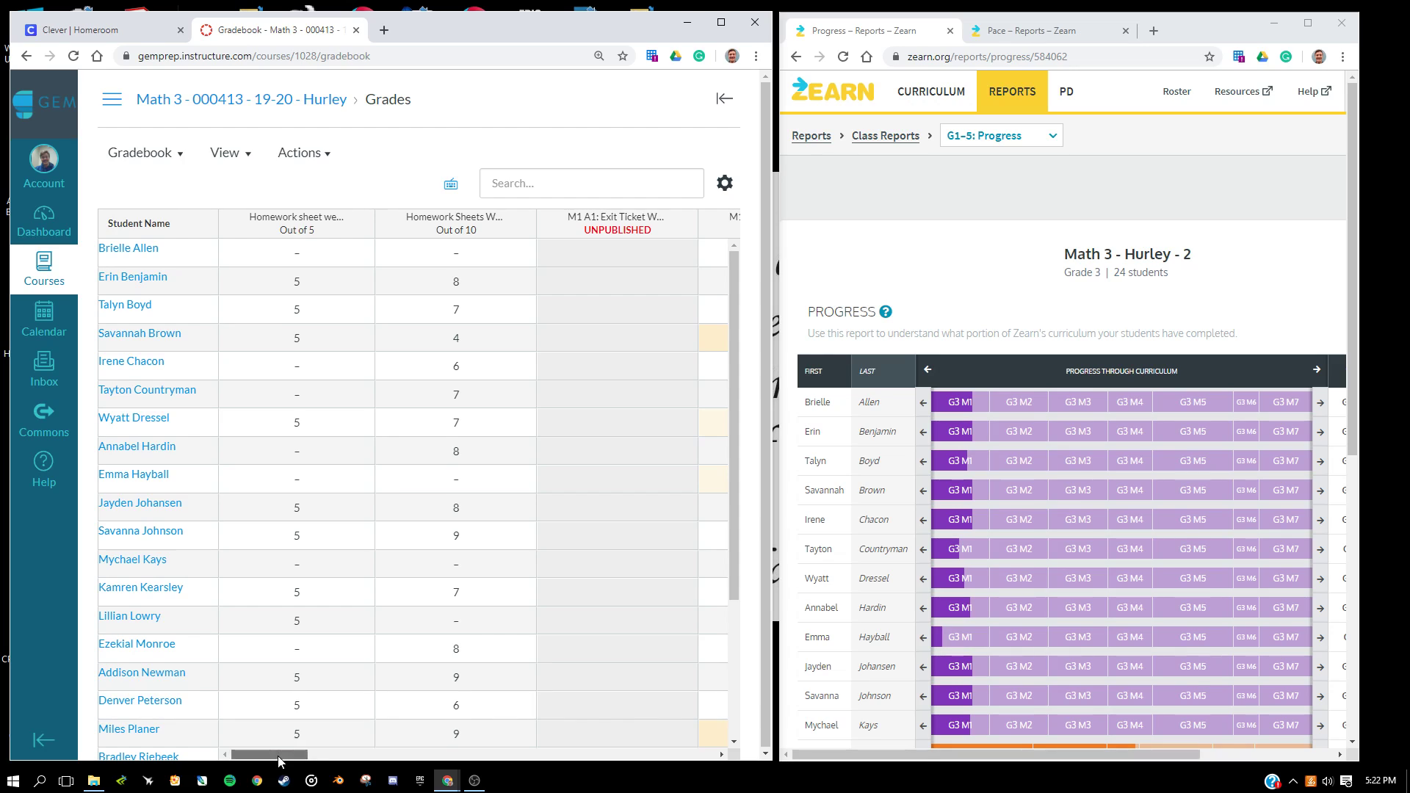
left_click_drag(283, 755, 345, 755)
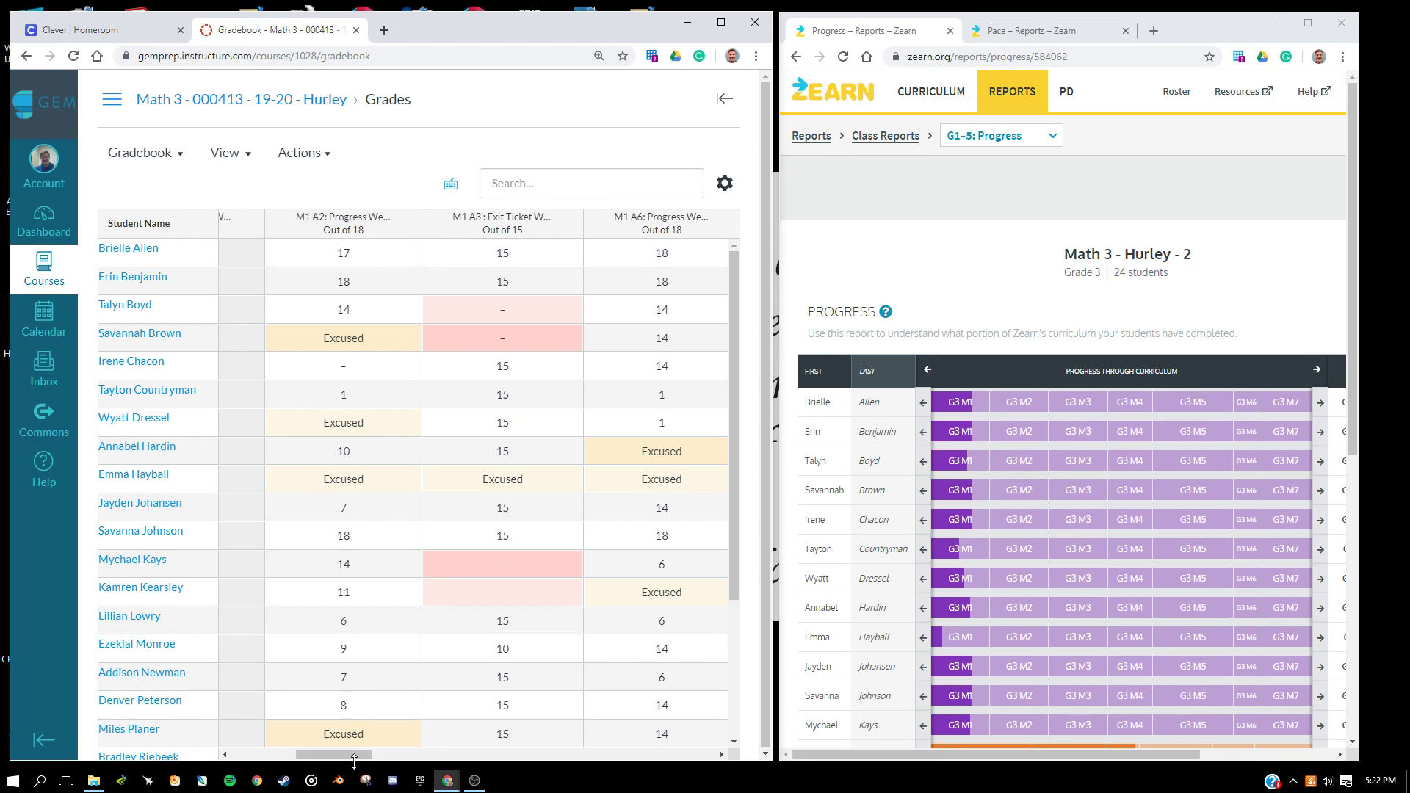
left_click_drag(354, 757, 431, 750)
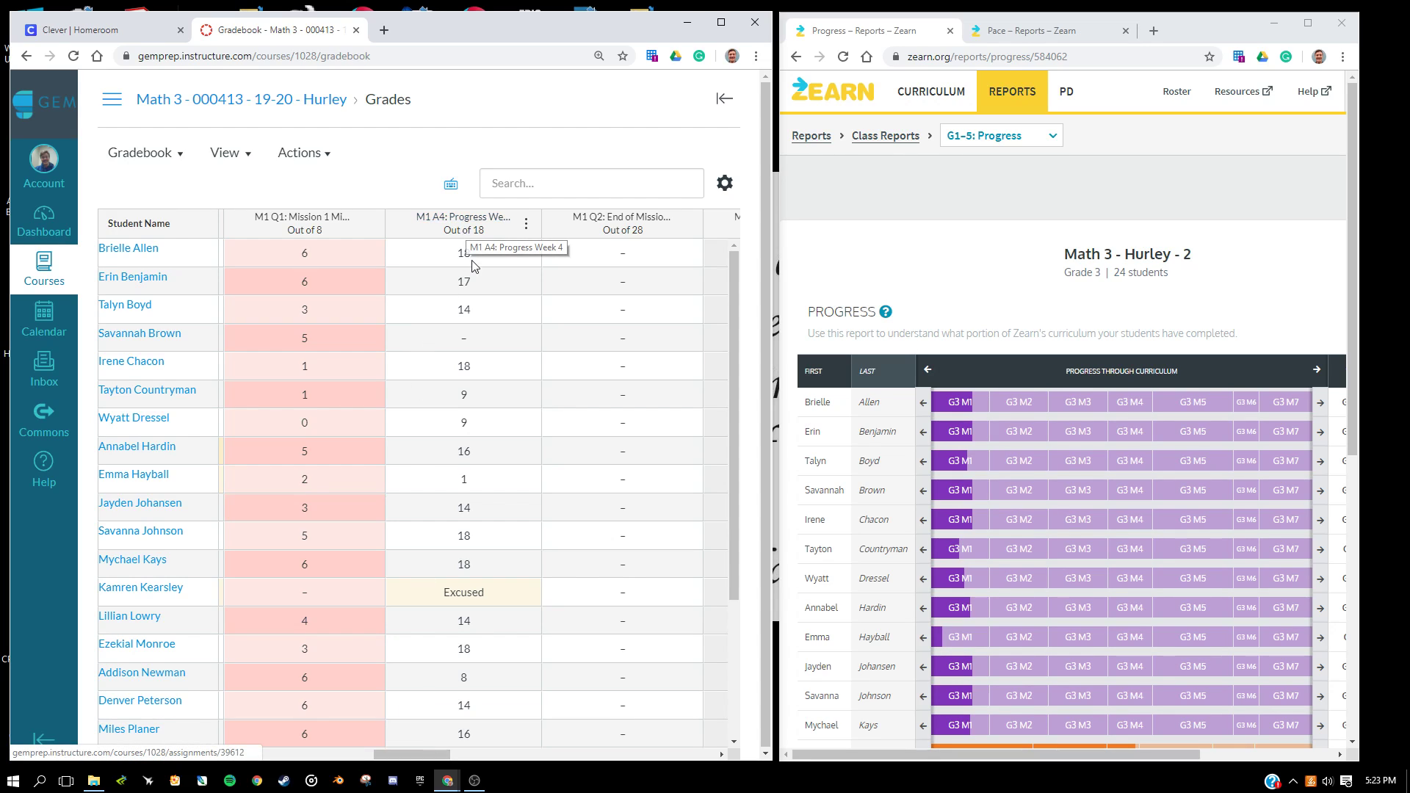
left_click_drag(422, 751, 638, 746)
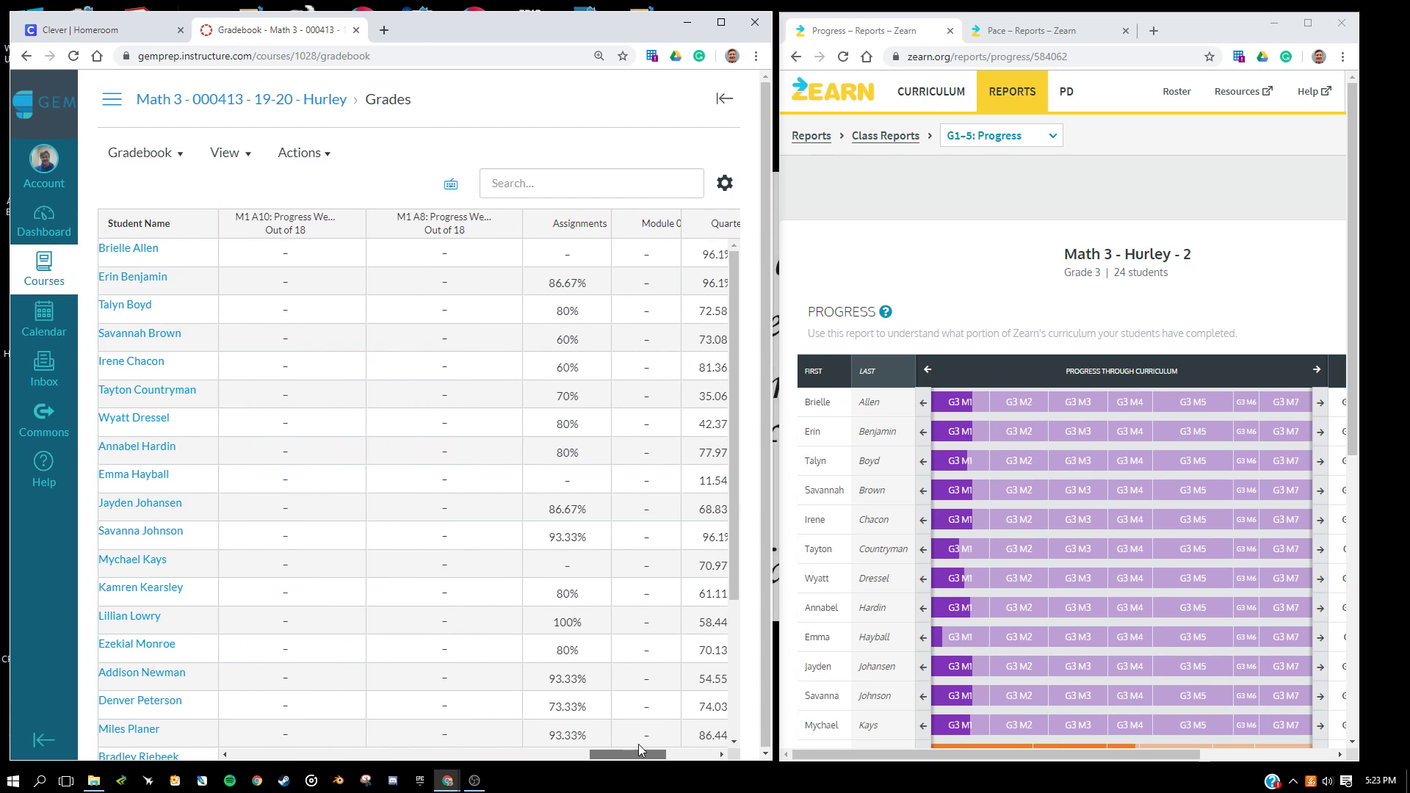
left_click(447, 217)
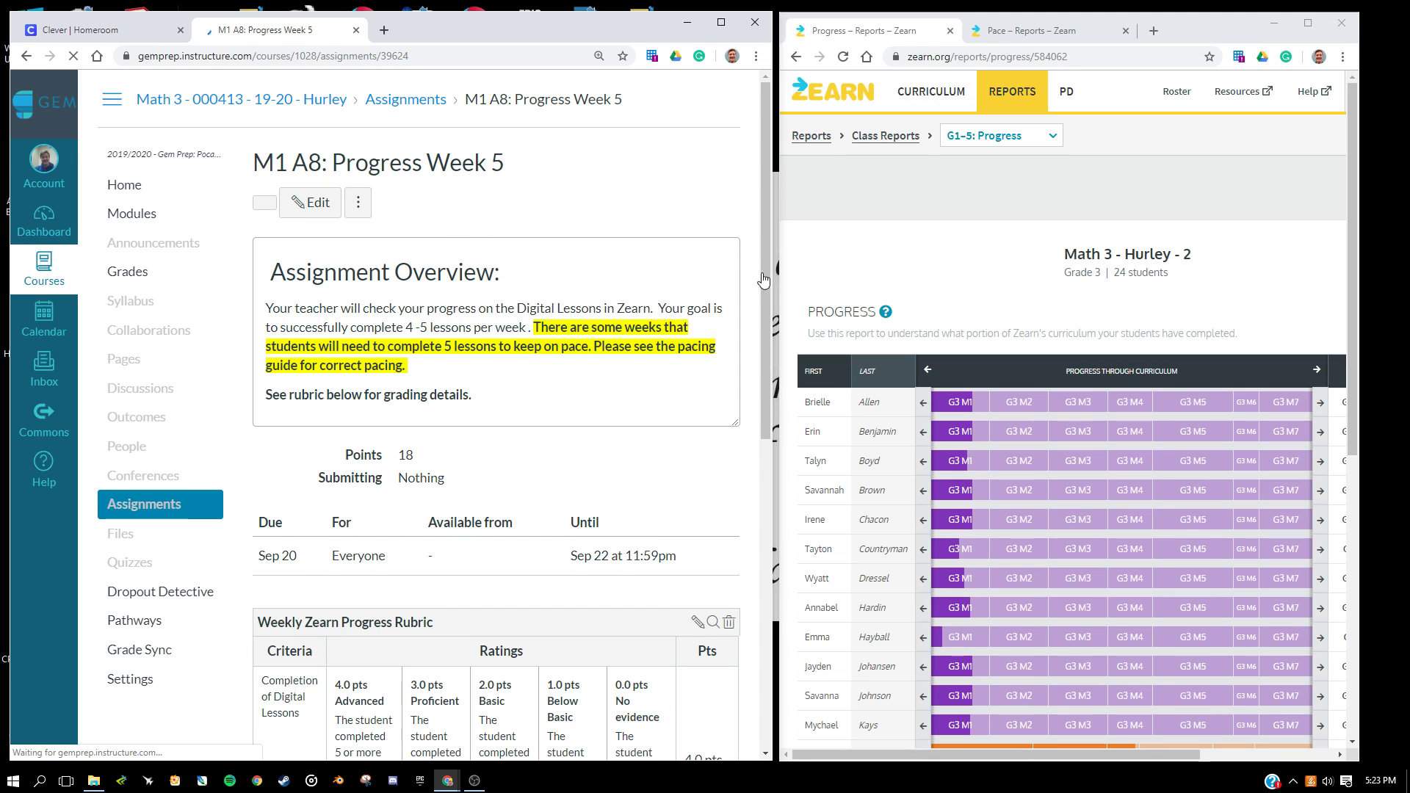
Open the assignment in SpeedGrader beside the Zearn report and widen the grading pane to show the whole rubric.
left_click_drag(772, 278, 1219, 266)
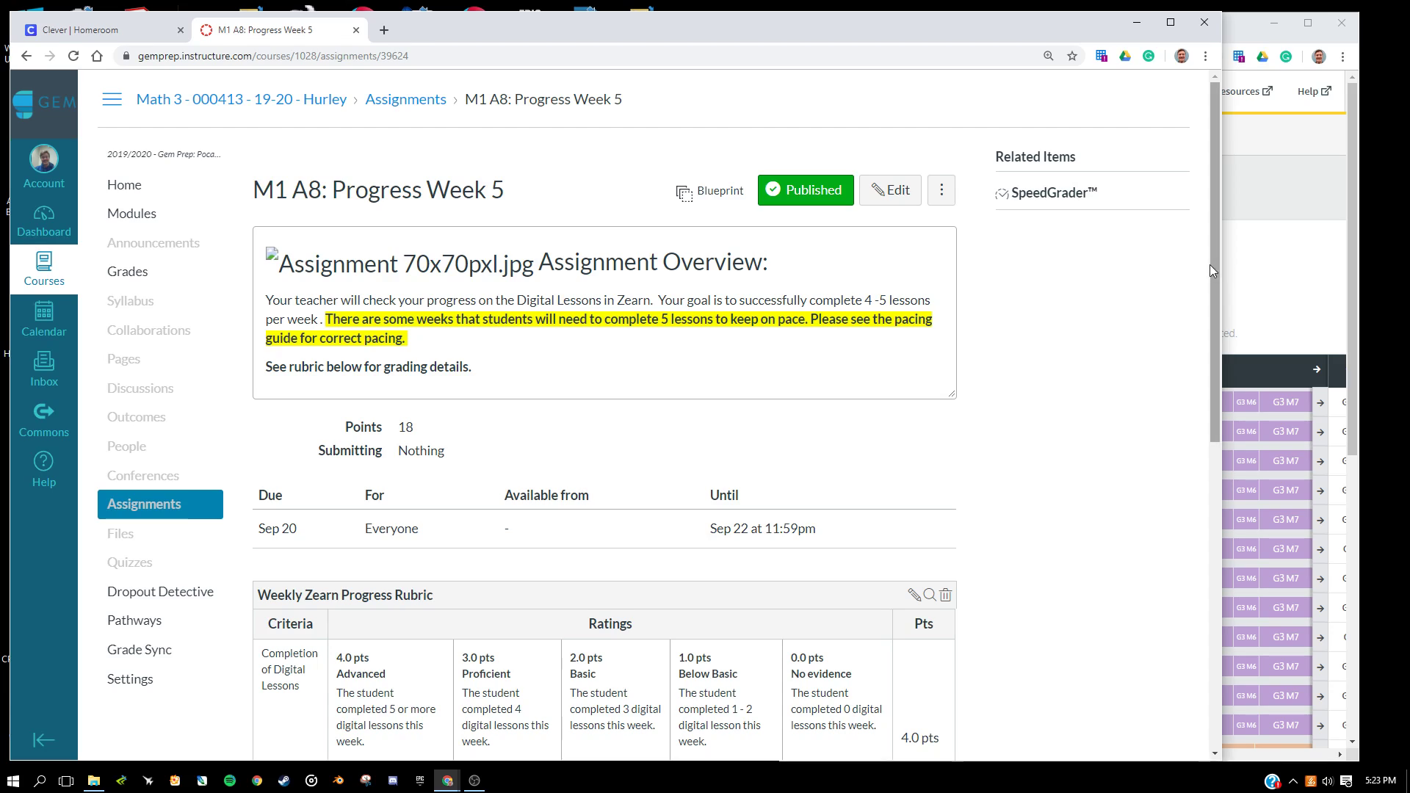
left_click(1061, 194)
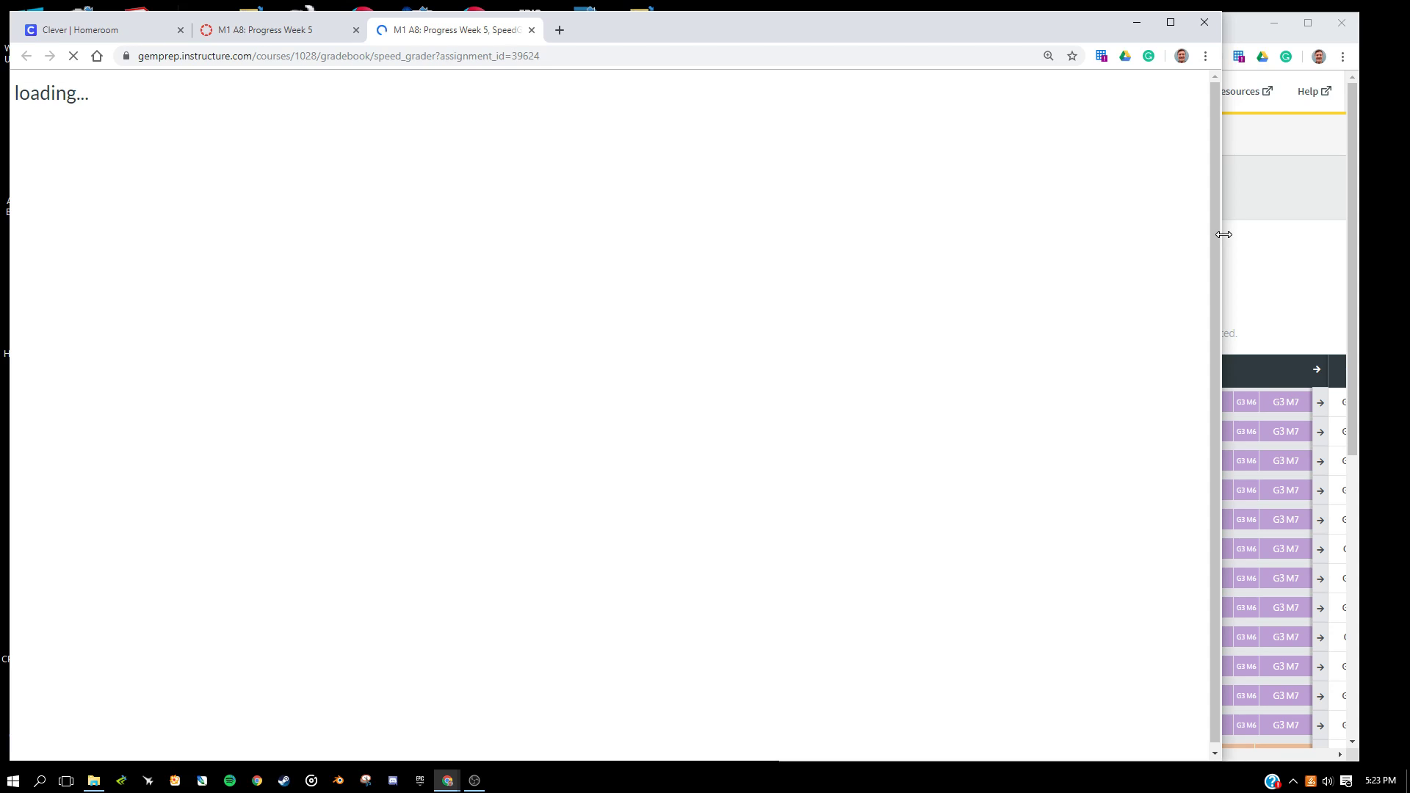
left_click_drag(1223, 234, 774, 264)
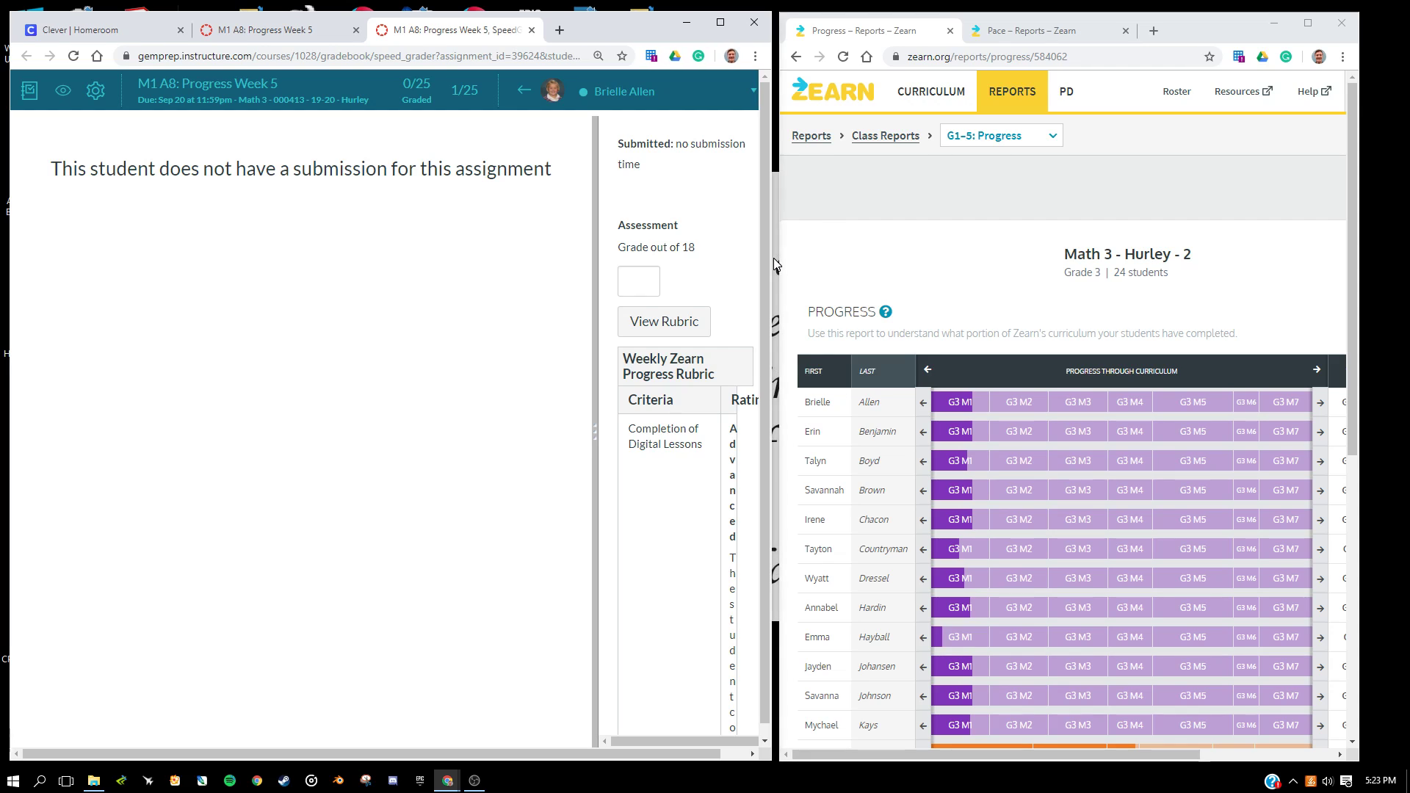
left_click_drag(594, 362, 102, 382)
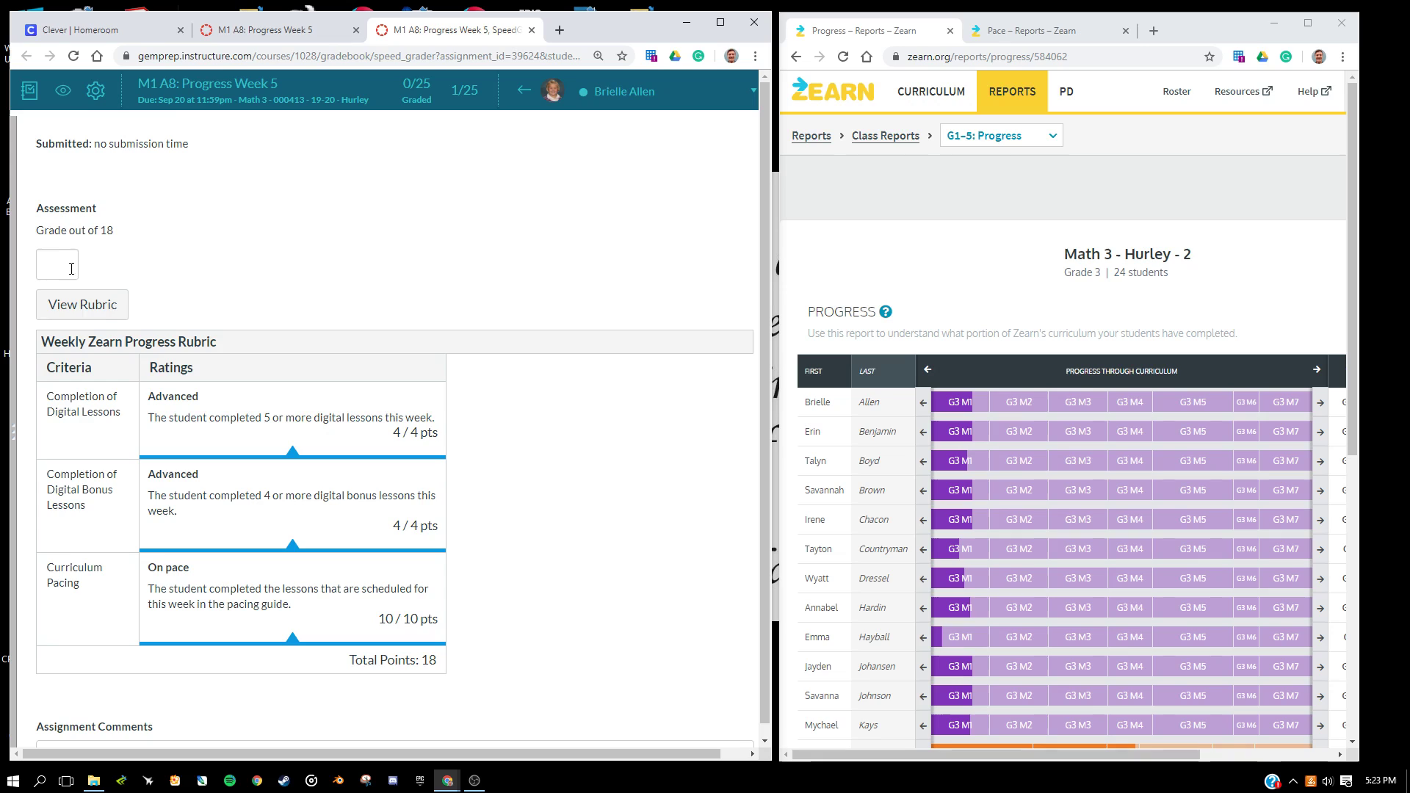
Open the first student's rubric, consult the Zearn Pace report, and rate Completion of Digital Lessons as Proficient, 3 pts.
left_click(96, 314)
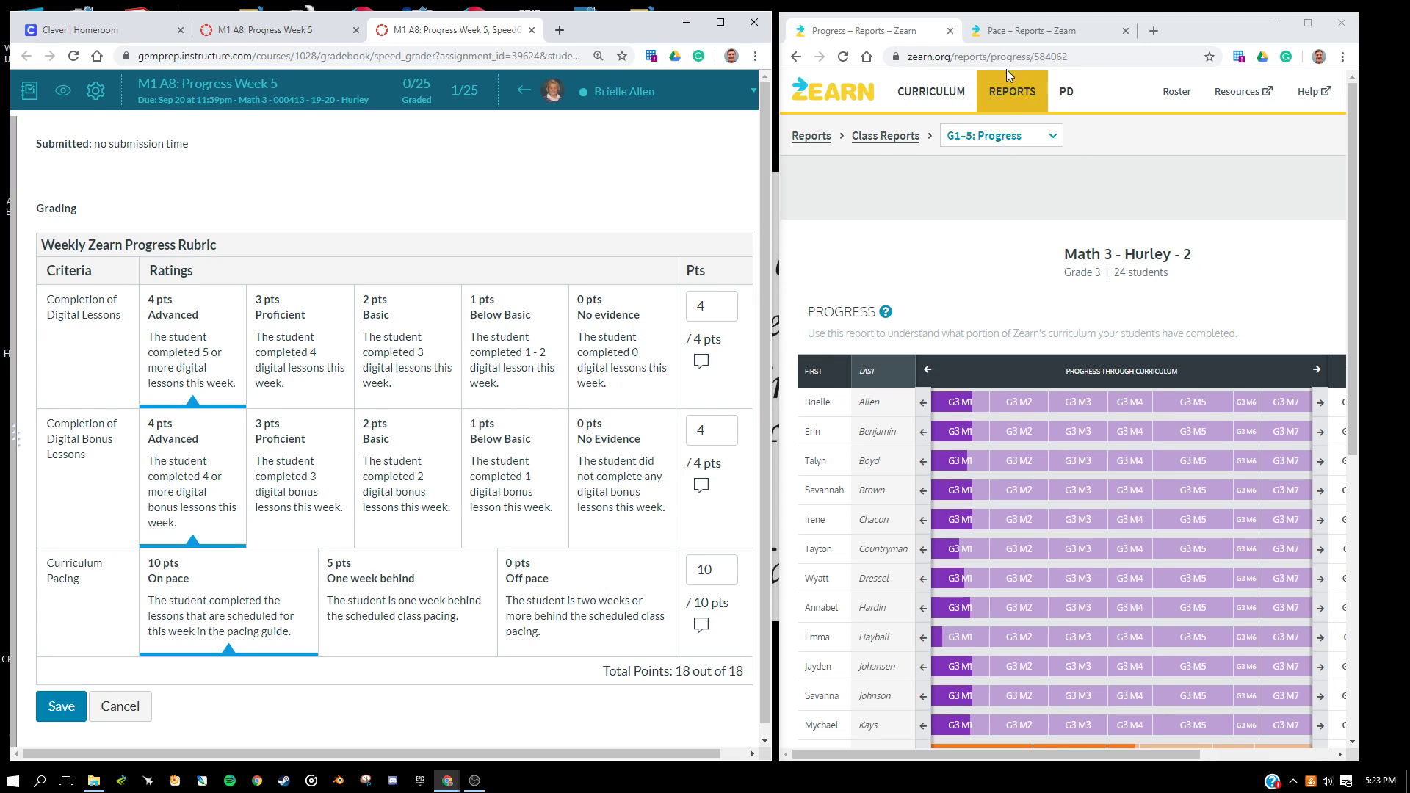
left_click(1011, 32)
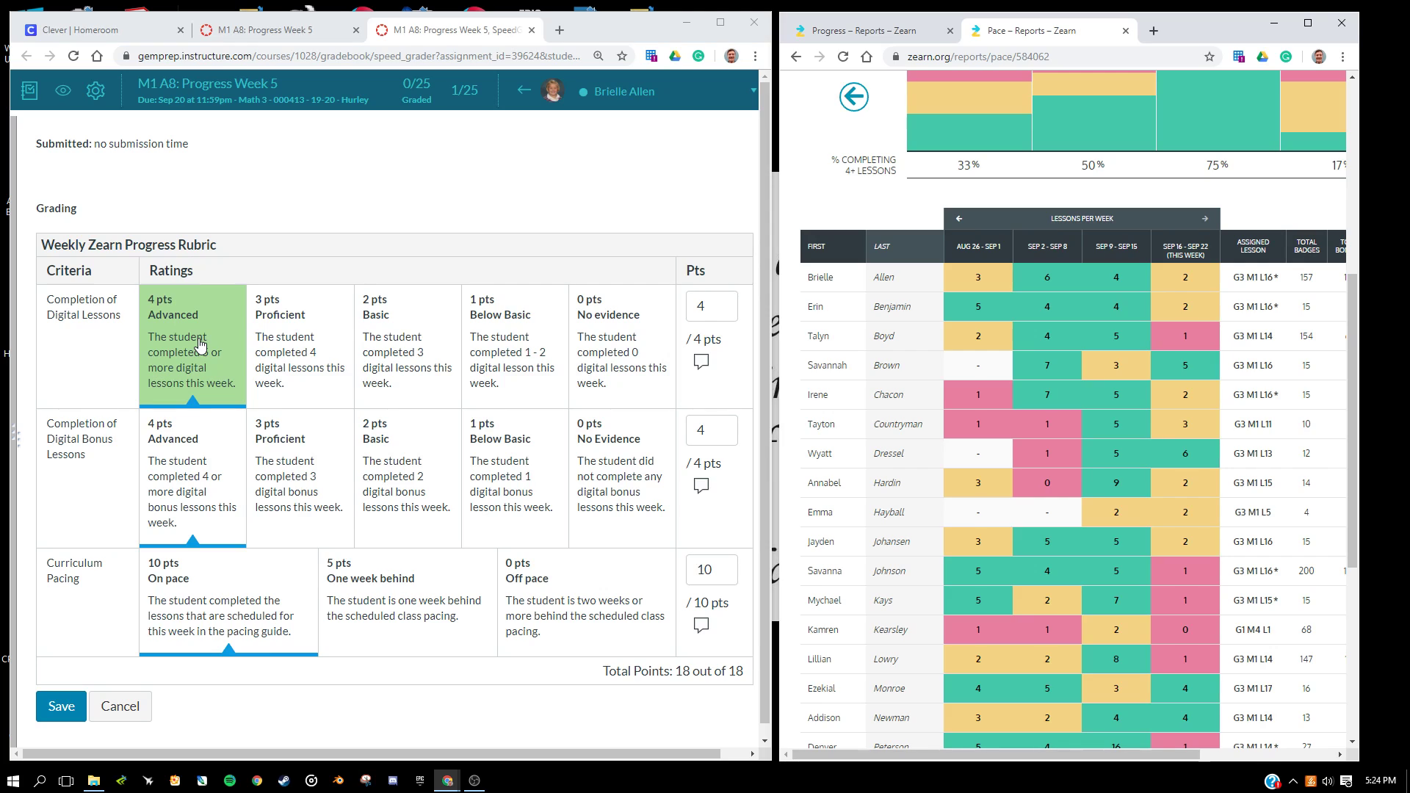
left_click(298, 350)
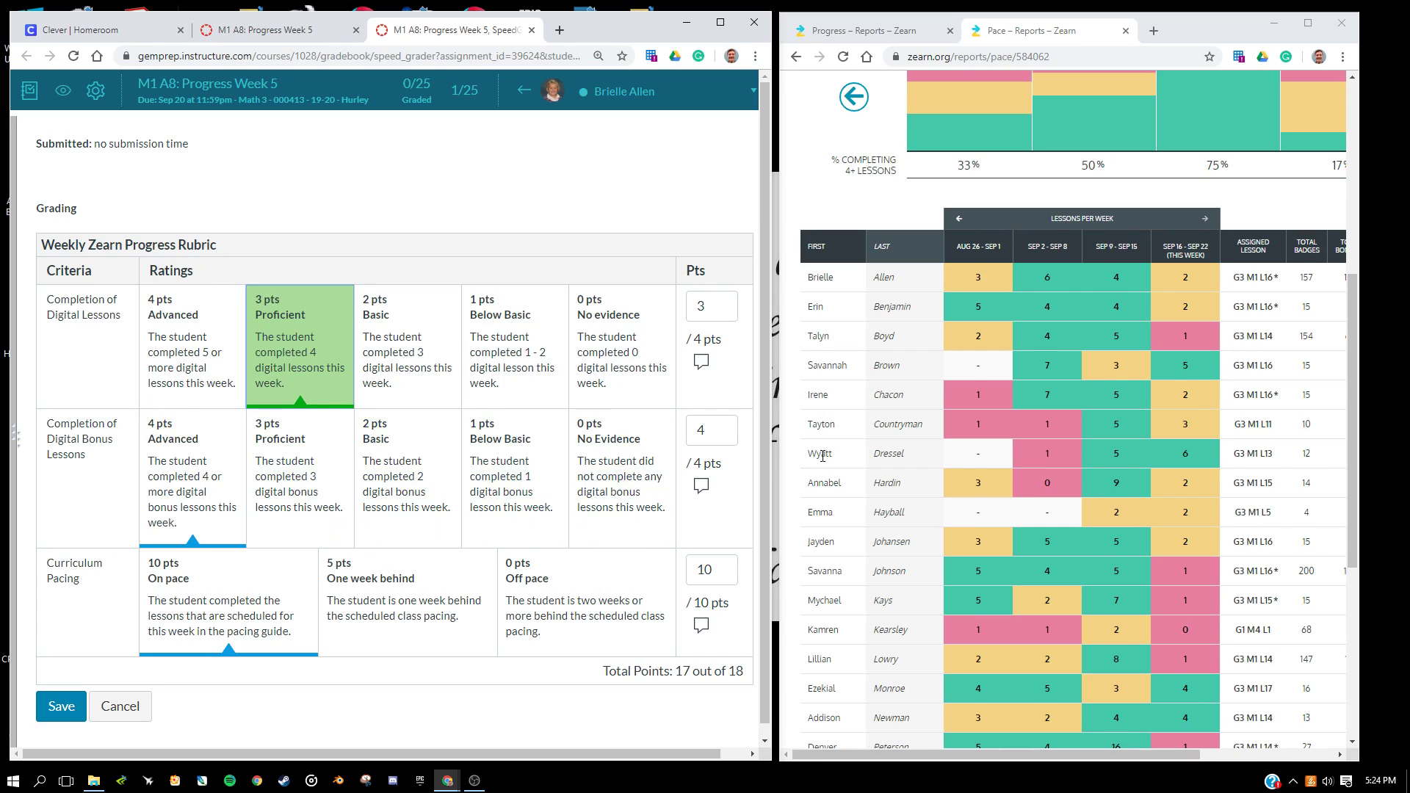
Check G3 M1 bonus completion on the Zearn Progress report and rate the first student's Completion of Digital Bonus Lessons as Advanced, 4 pts.
left_click(869, 34)
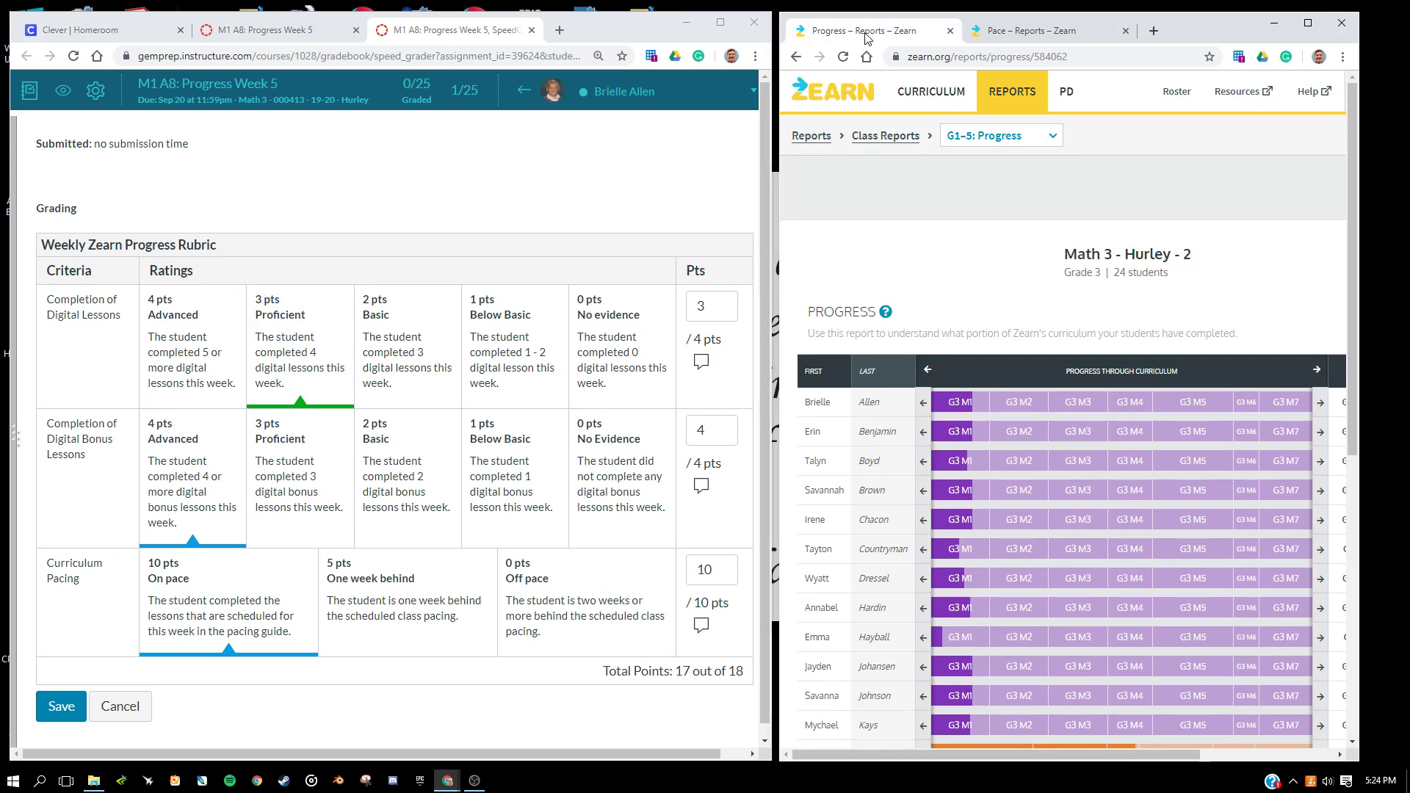
left_click(951, 409)
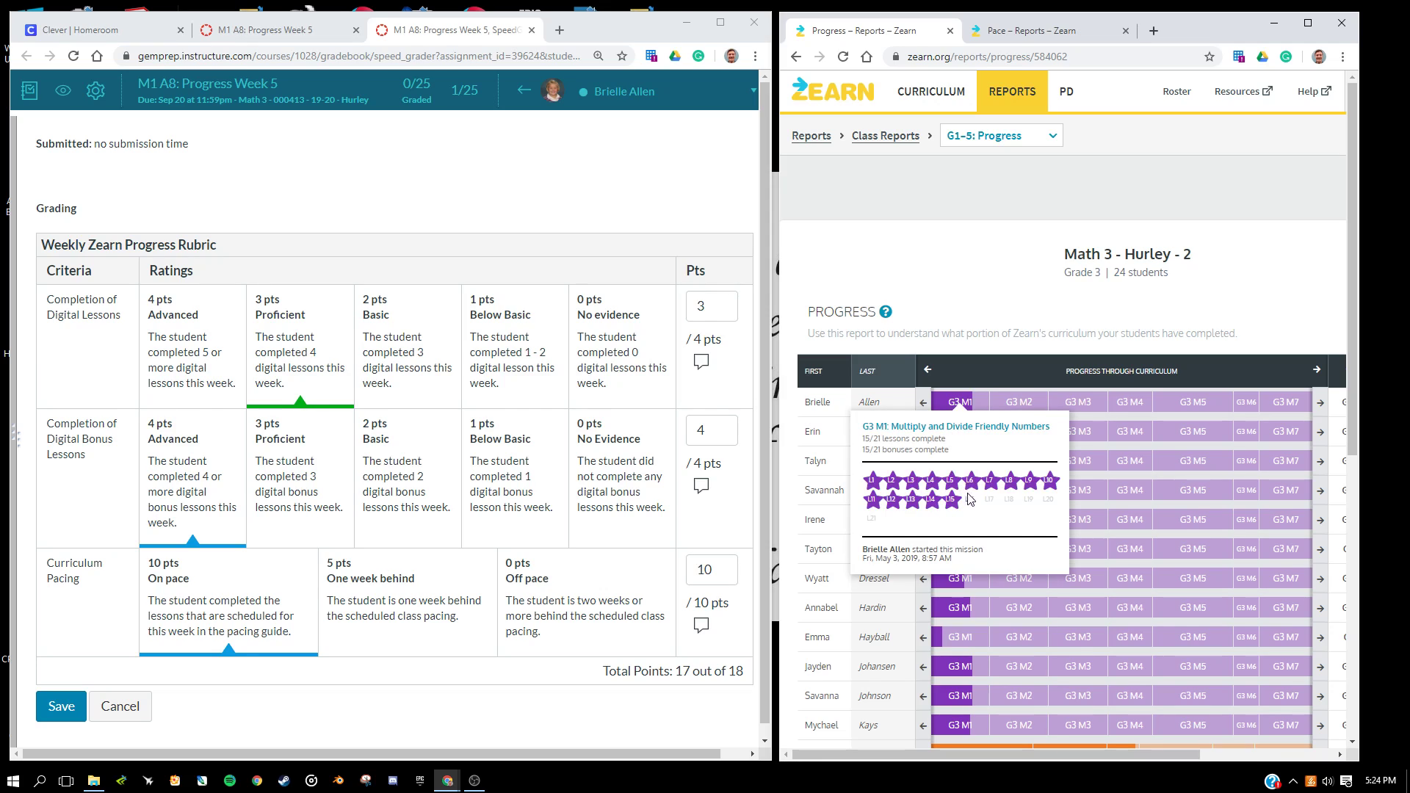
mouse_move(950, 510)
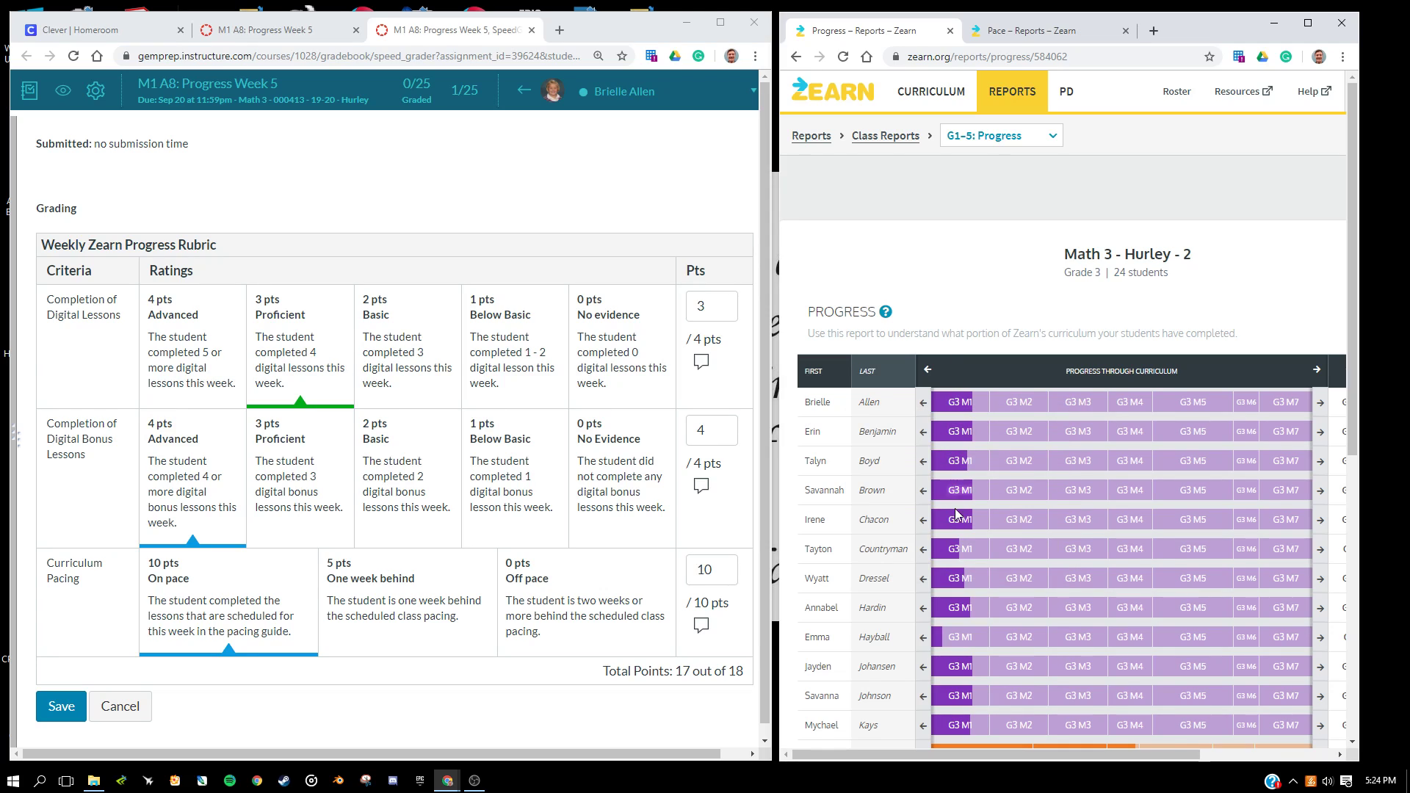
mouse_move(954, 556)
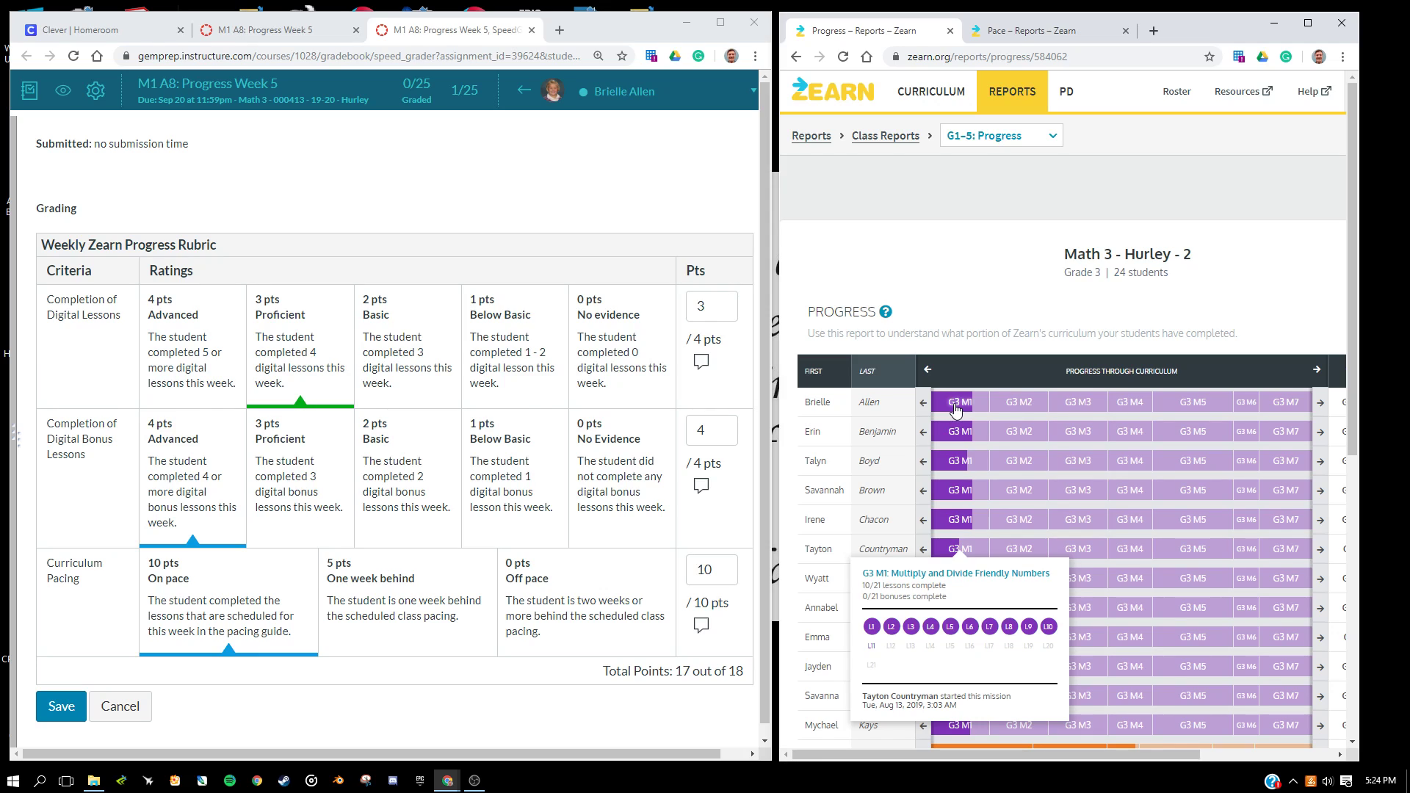
mouse_move(958, 408)
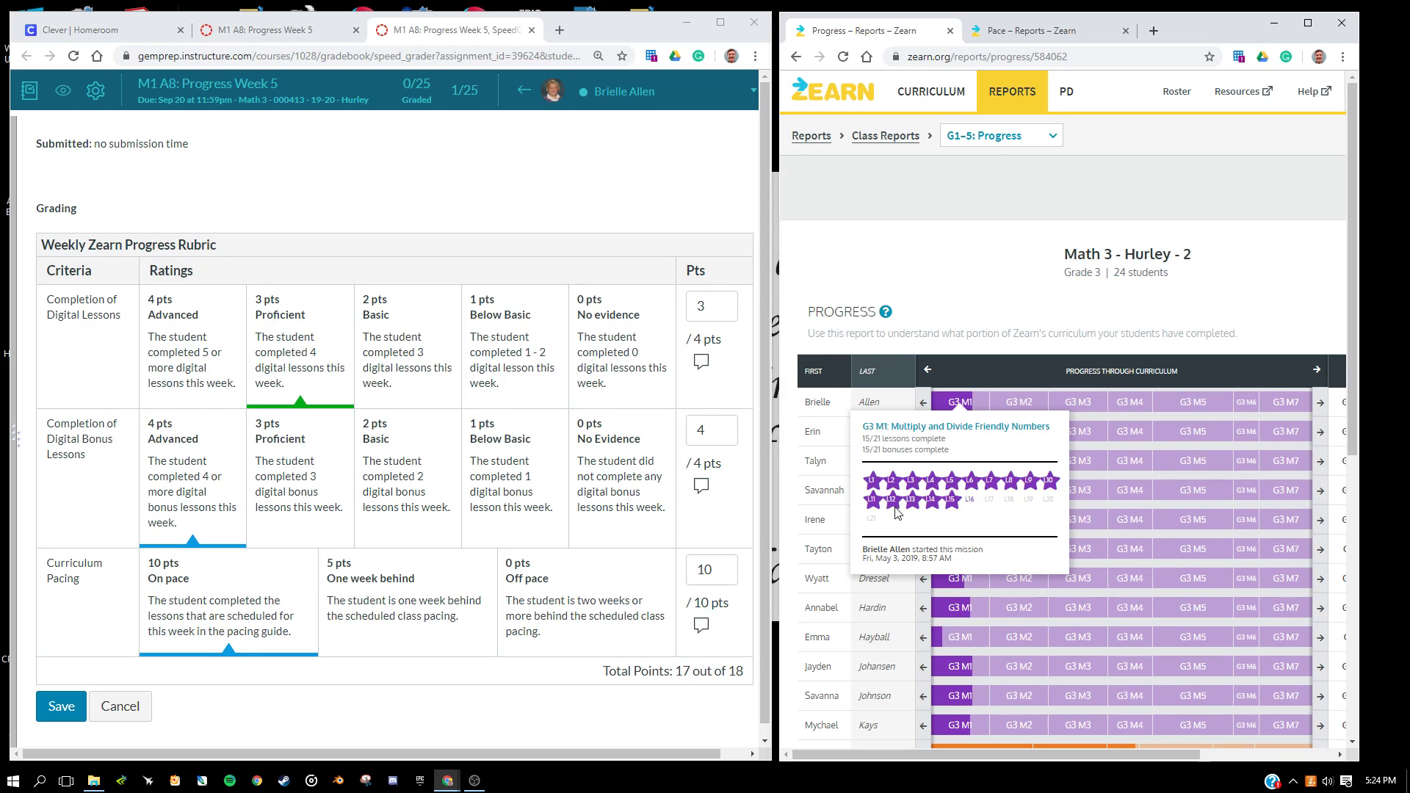
left_click(195, 450)
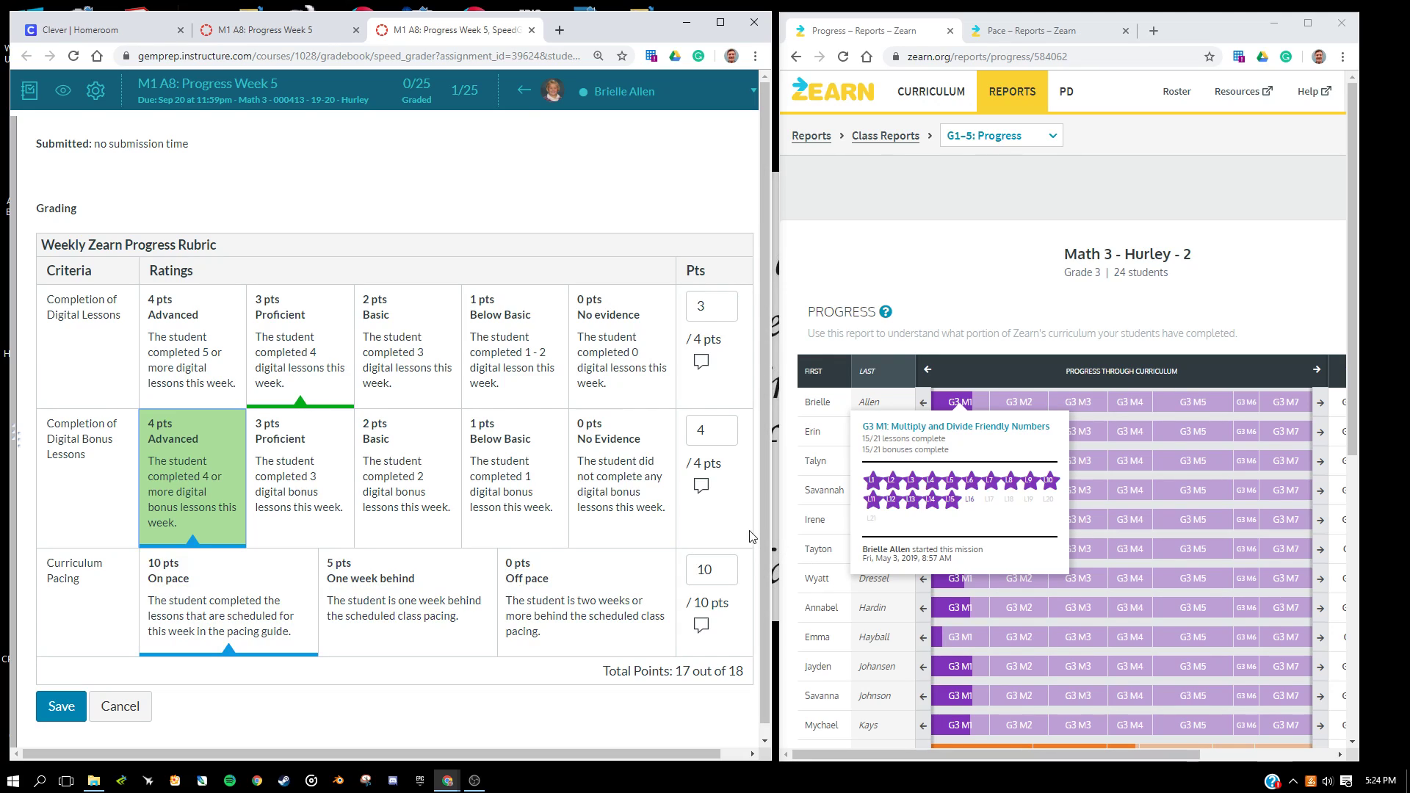
left_click(961, 301)
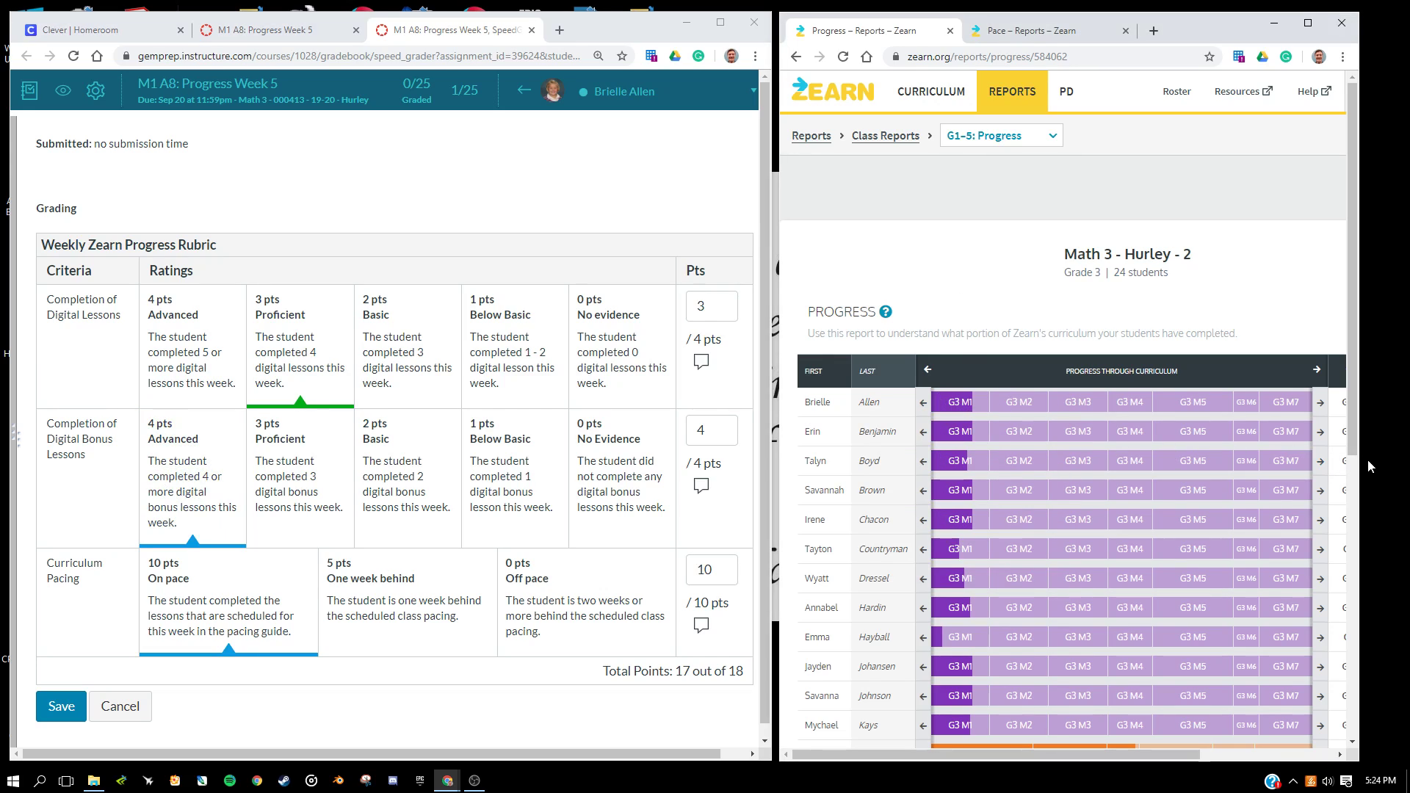
Widen the Zearn window to show the Assigned Lesson column, and save the first student's rubric ratings.
left_click_drag(1358, 465, 1404, 461)
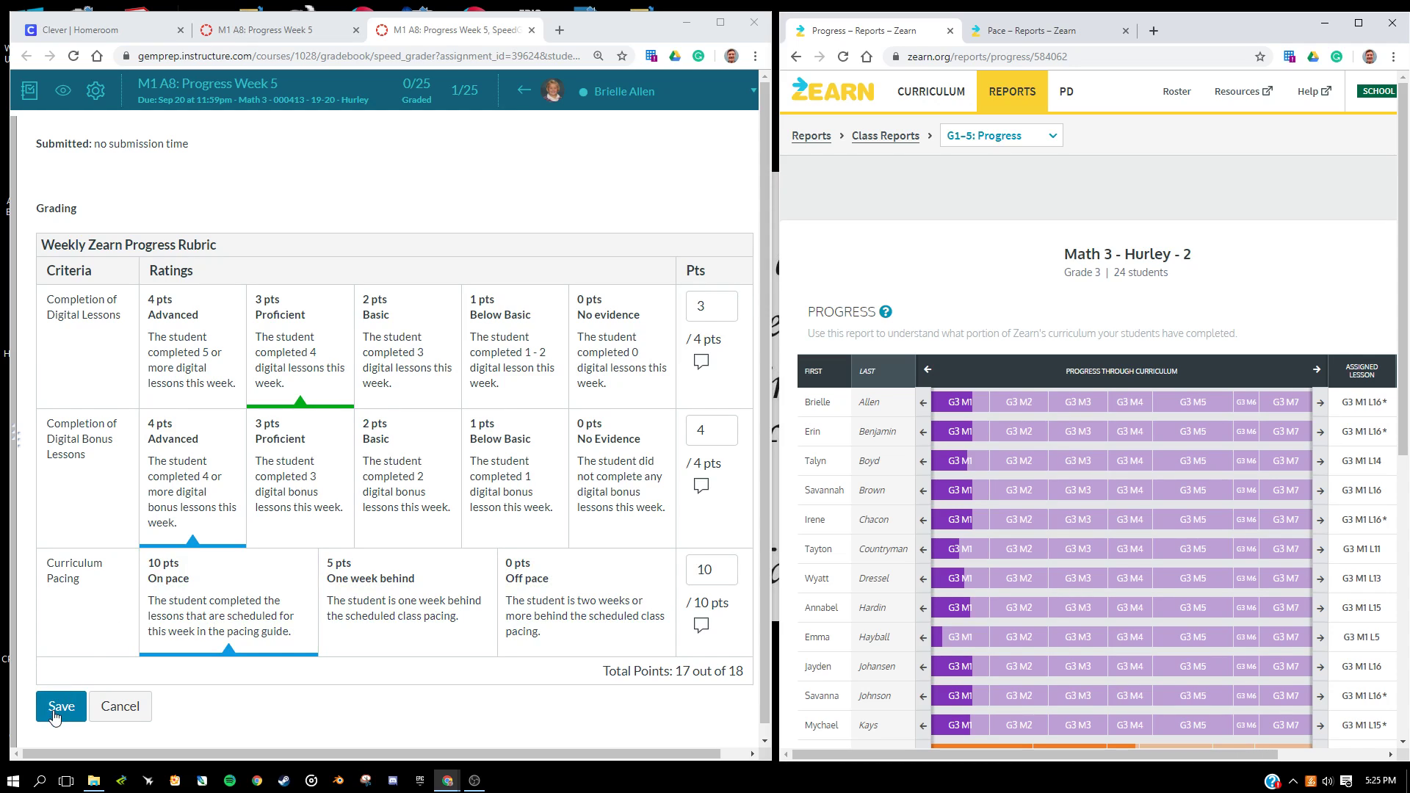
scroll(228, 673, "down", 3)
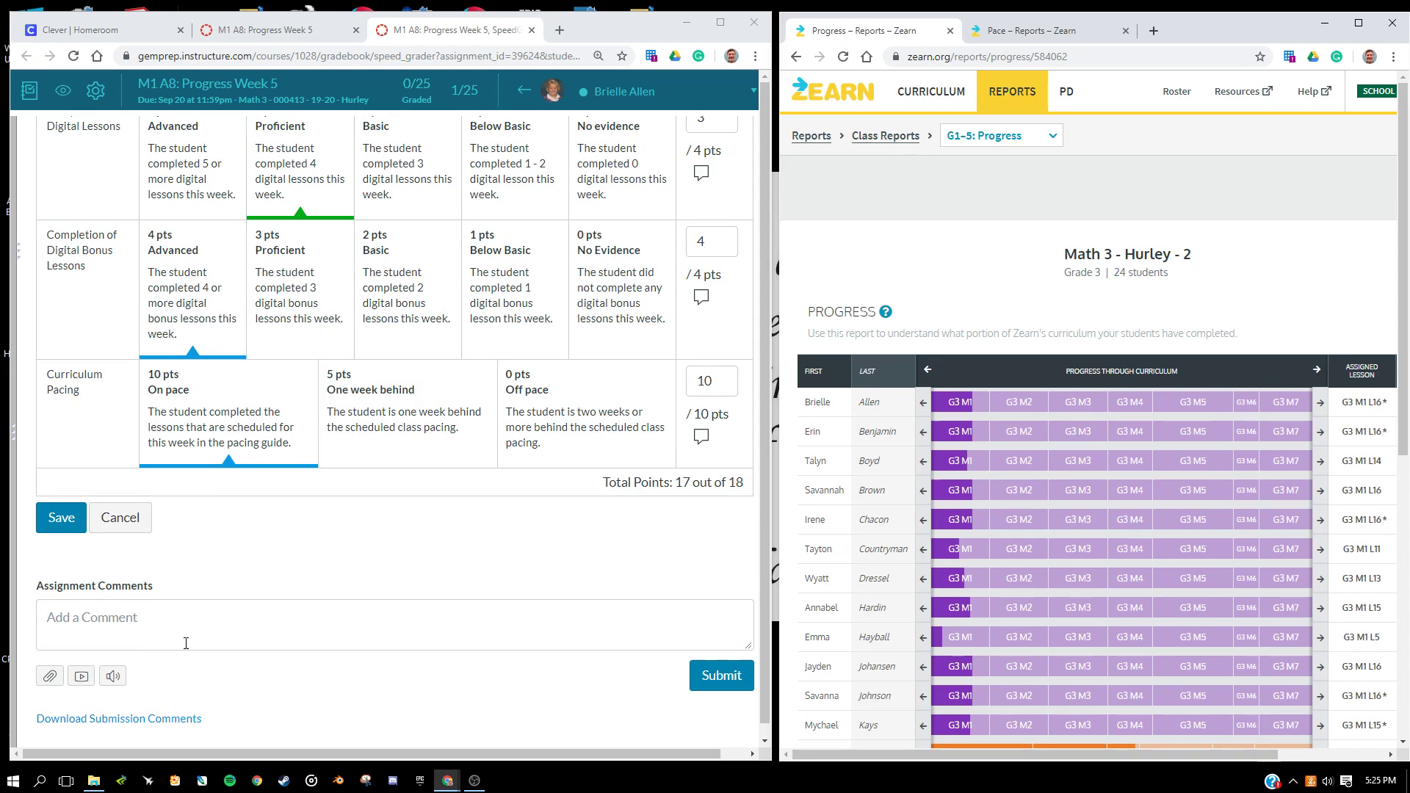
scroll(193, 566, "up", 2)
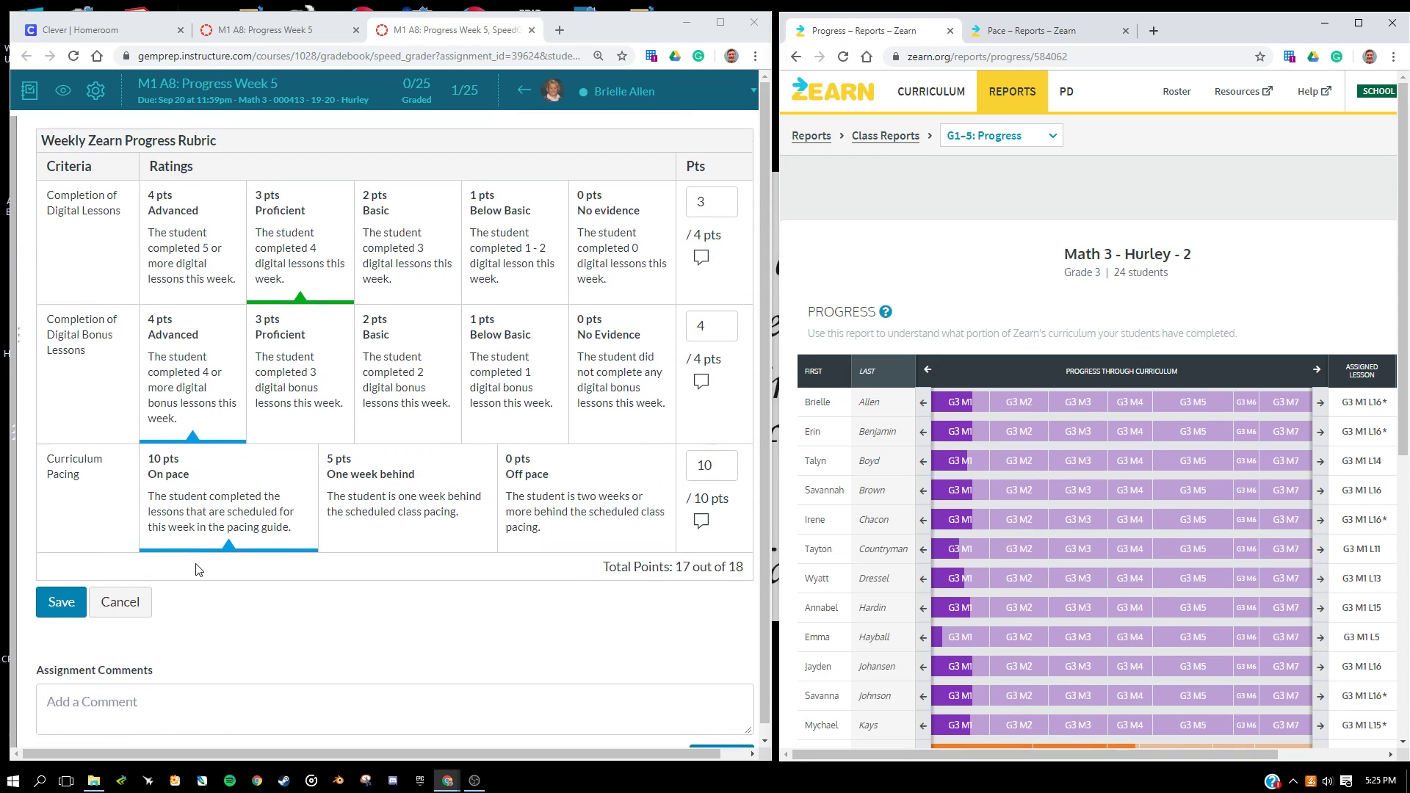
left_click(61, 662)
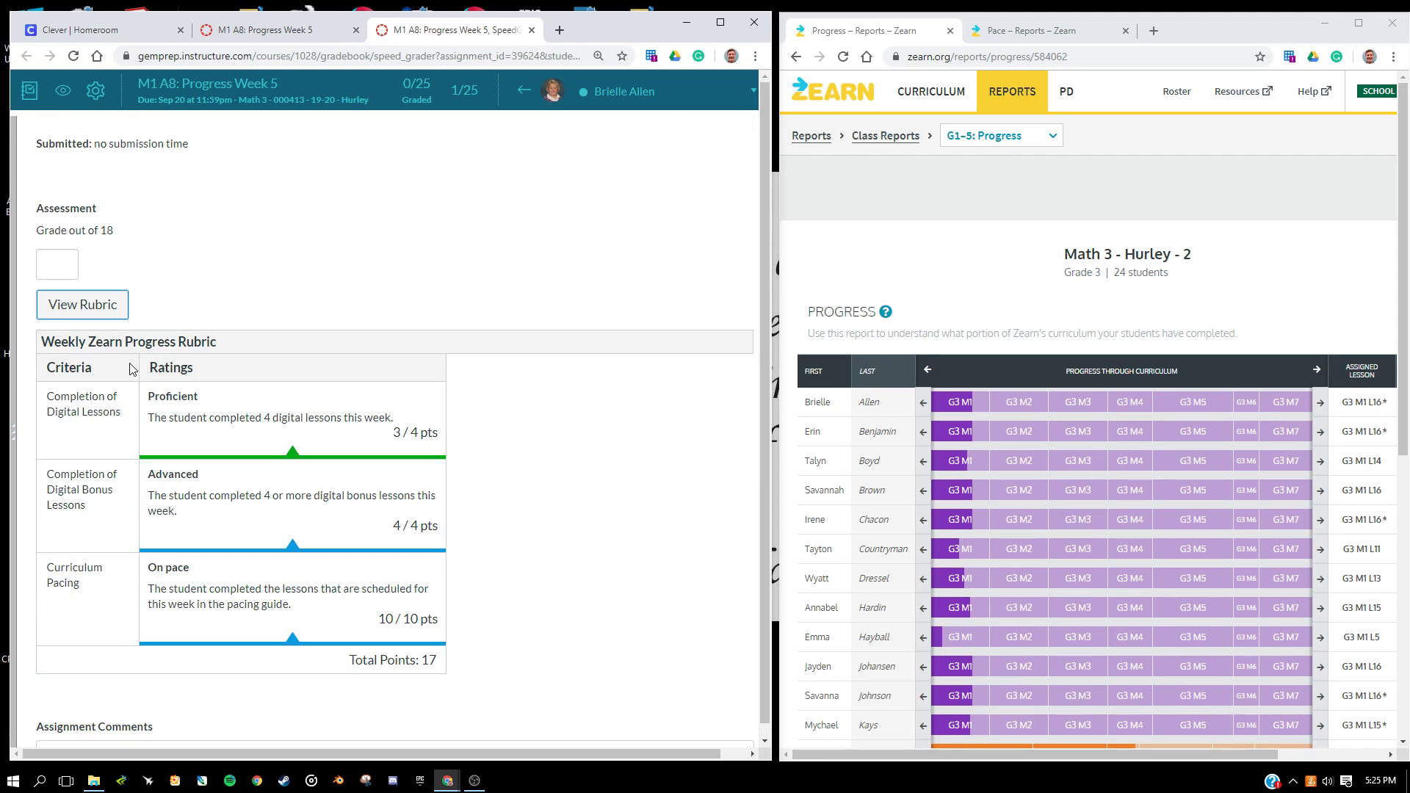
Enter 17 as the first student's assessment grade out of 18.
left_click(54, 266)
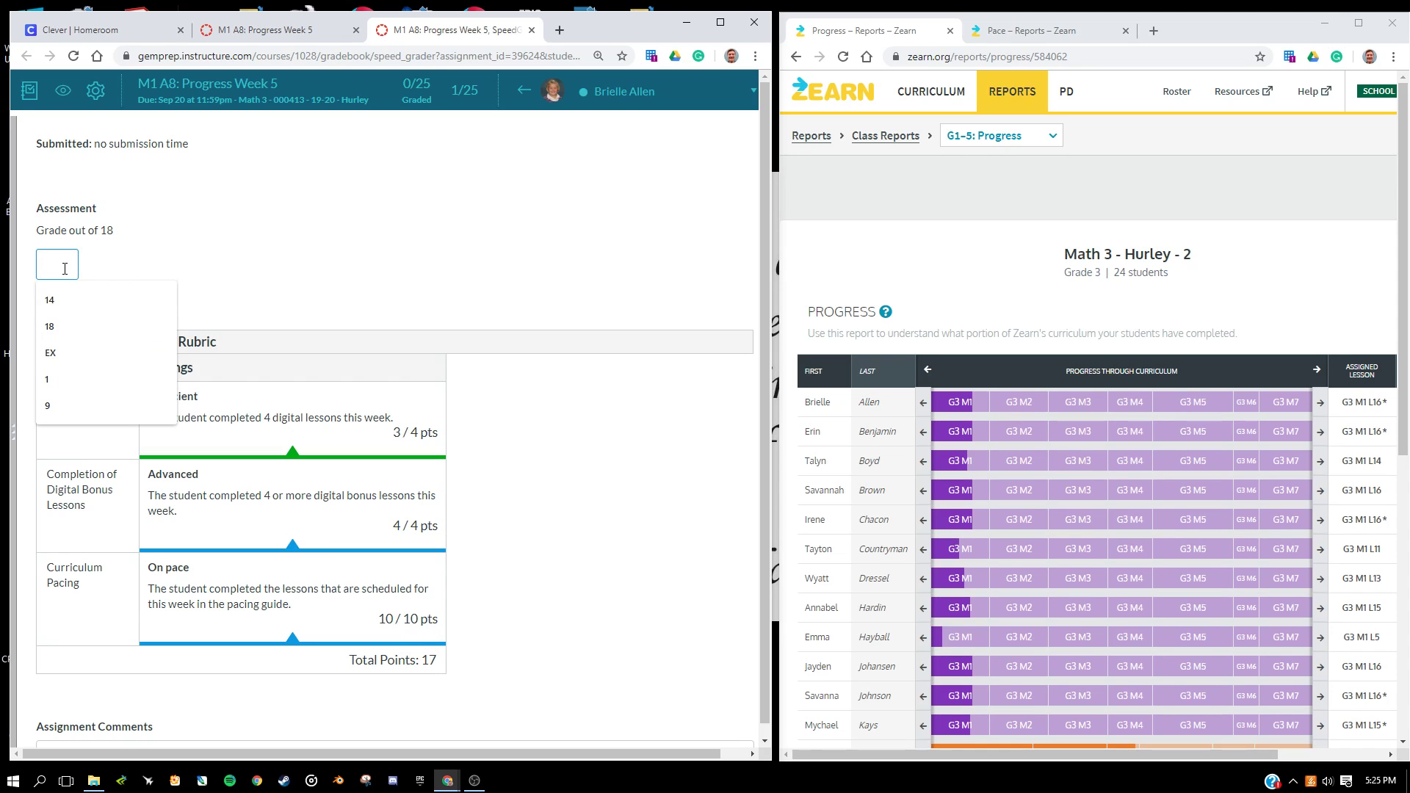
type("17")
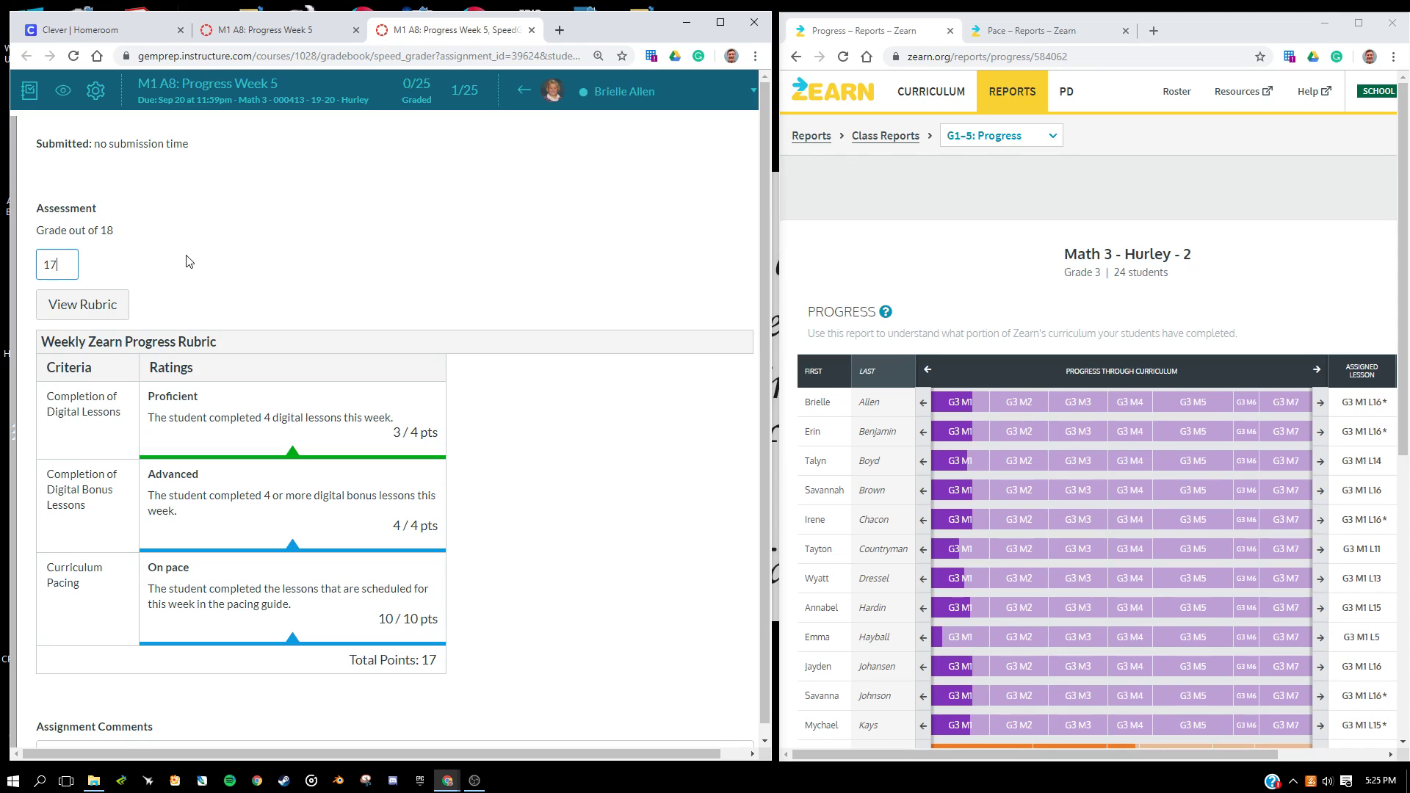
left_click(189, 261)
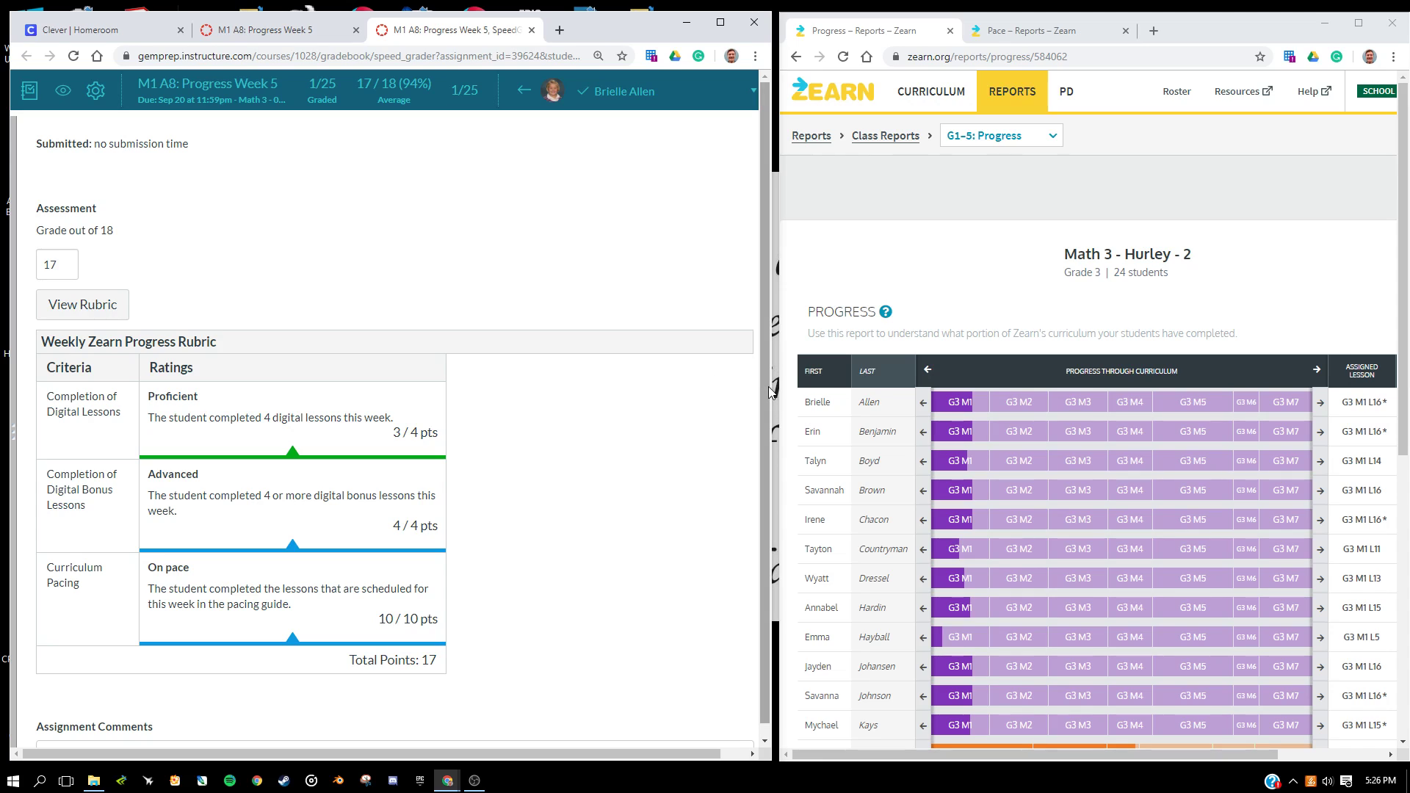
Widen the SpeedGrader window, advance to the next student, and return to the first student.
left_click_drag(772, 393, 863, 393)
left_click(840, 90)
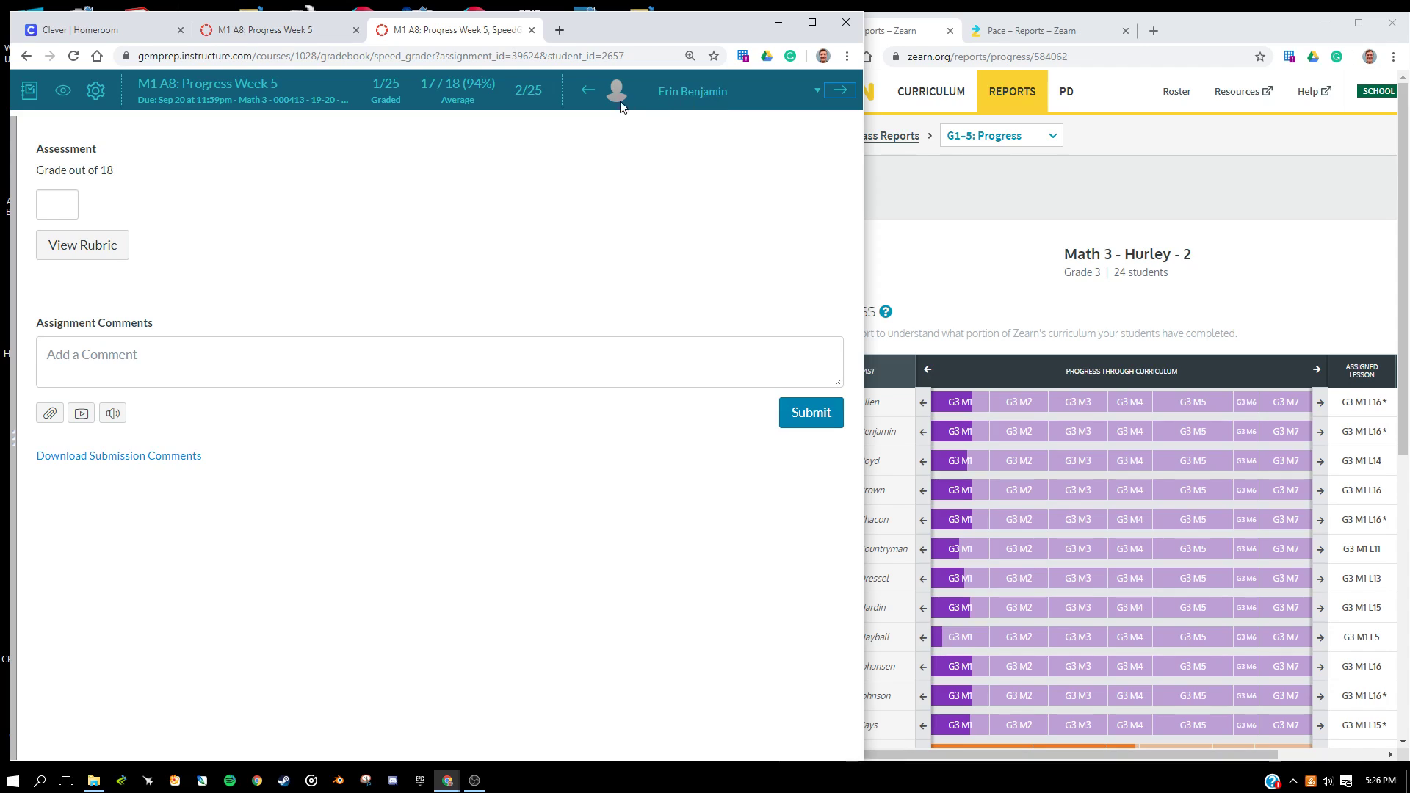
left_click(587, 89)
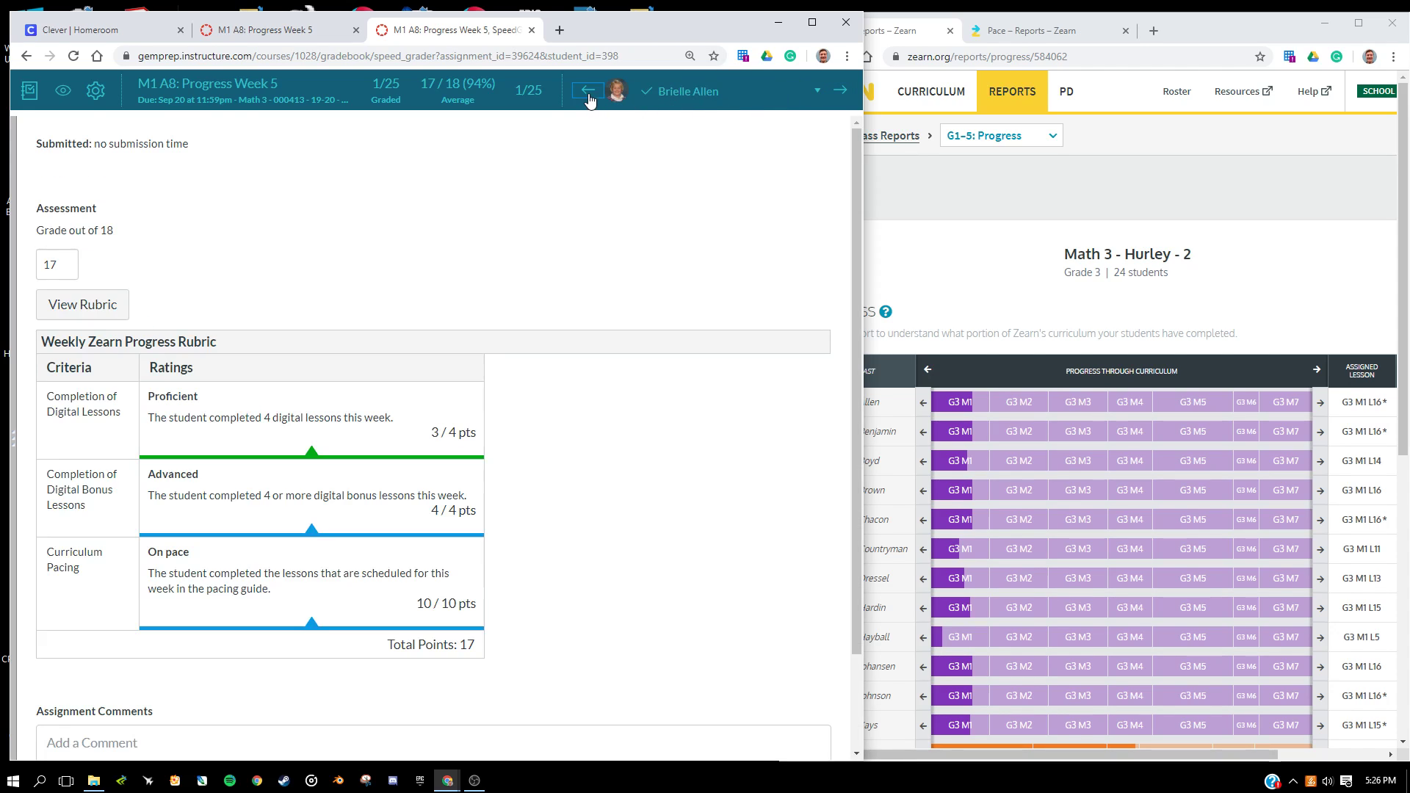
Clear the first student's assessment grade and narrow the SpeedGrader window back to sit beside the Zearn report.
double_click(53, 266)
key("BackSpace")
left_click(206, 256)
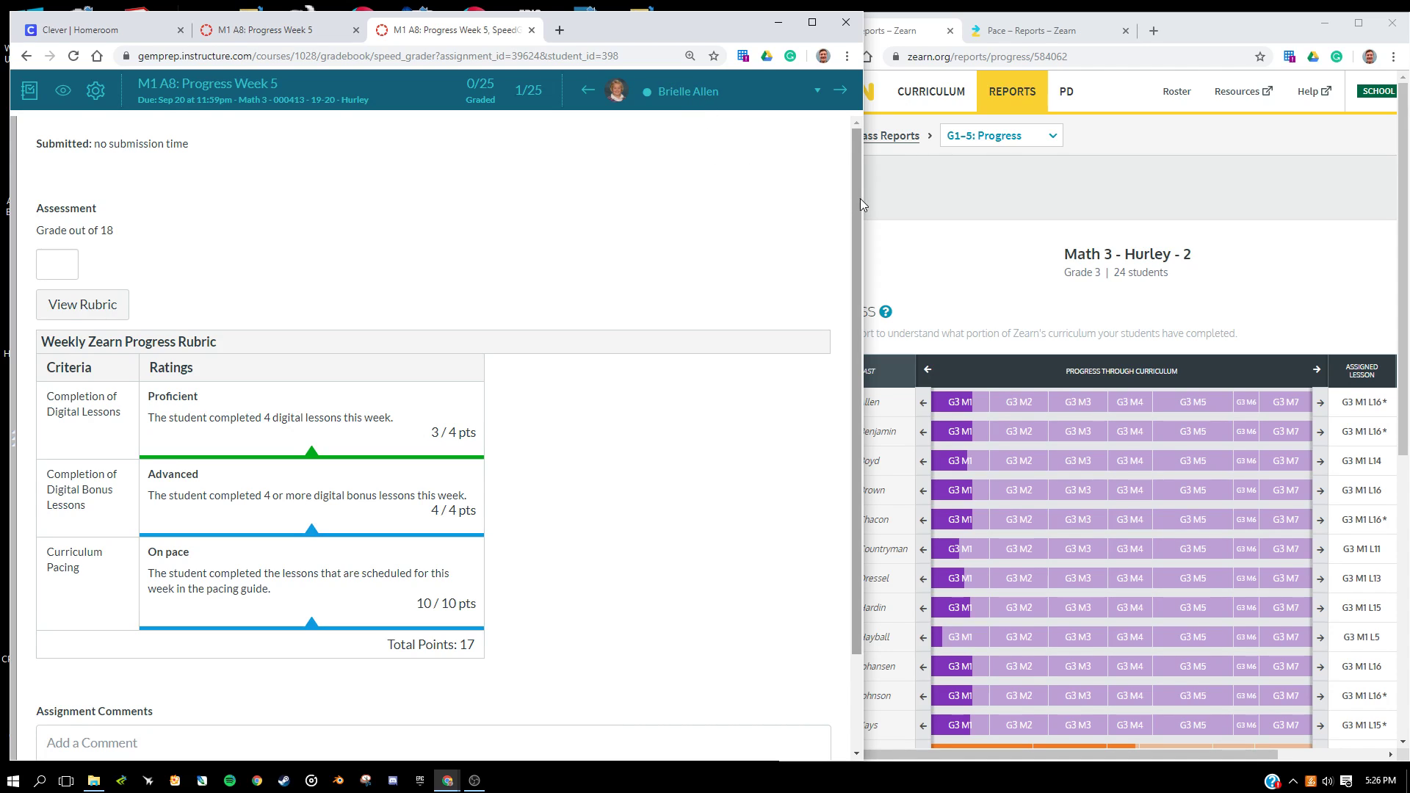
left_click_drag(861, 198, 771, 203)
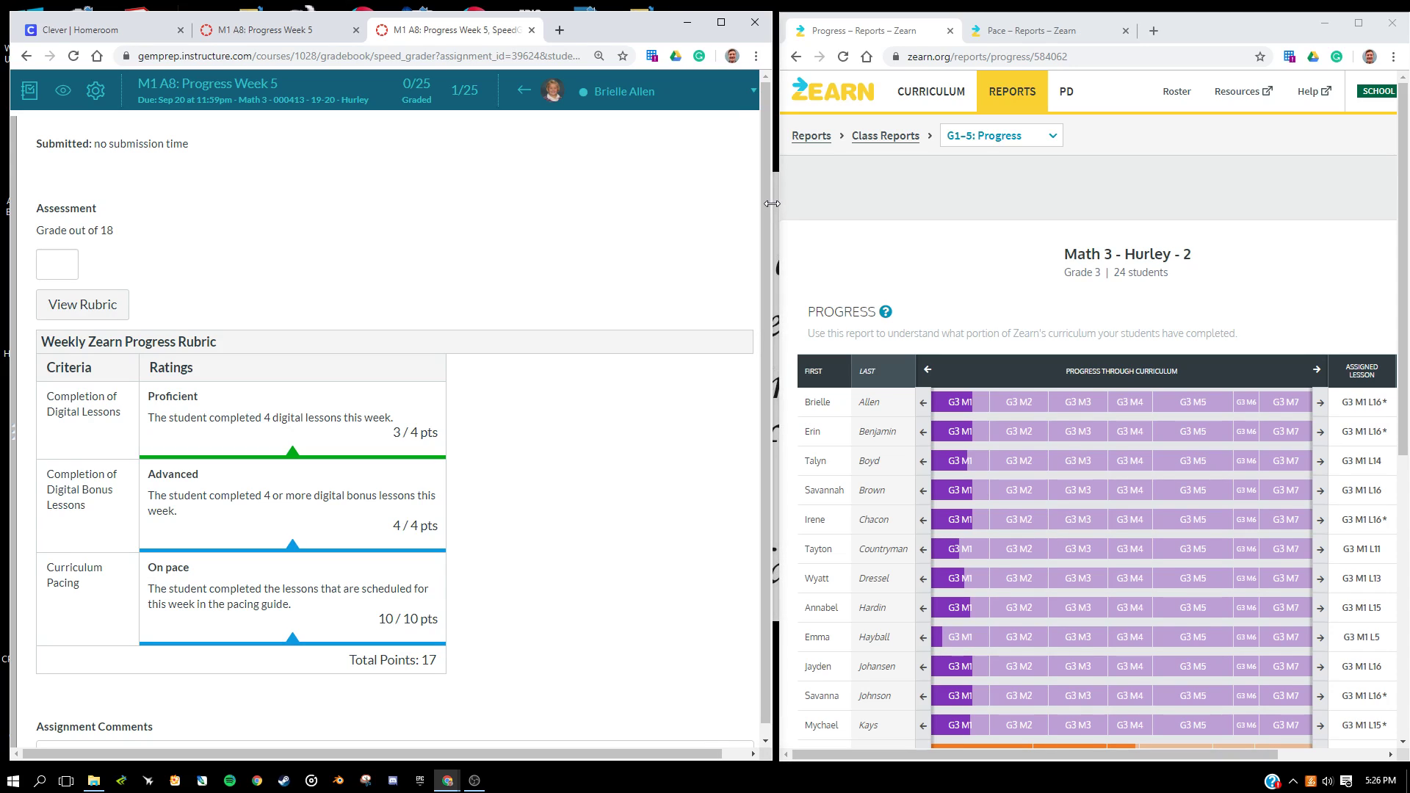